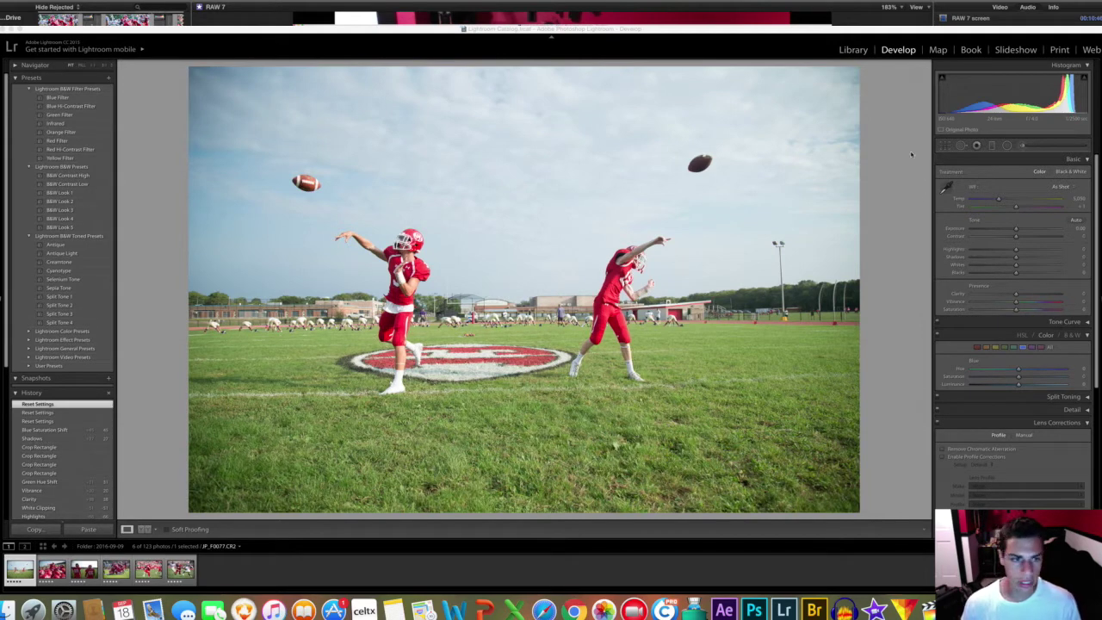
# Straighten the photo of the two football throwers with a crop angle of 0.90
pyautogui.click(944, 146)
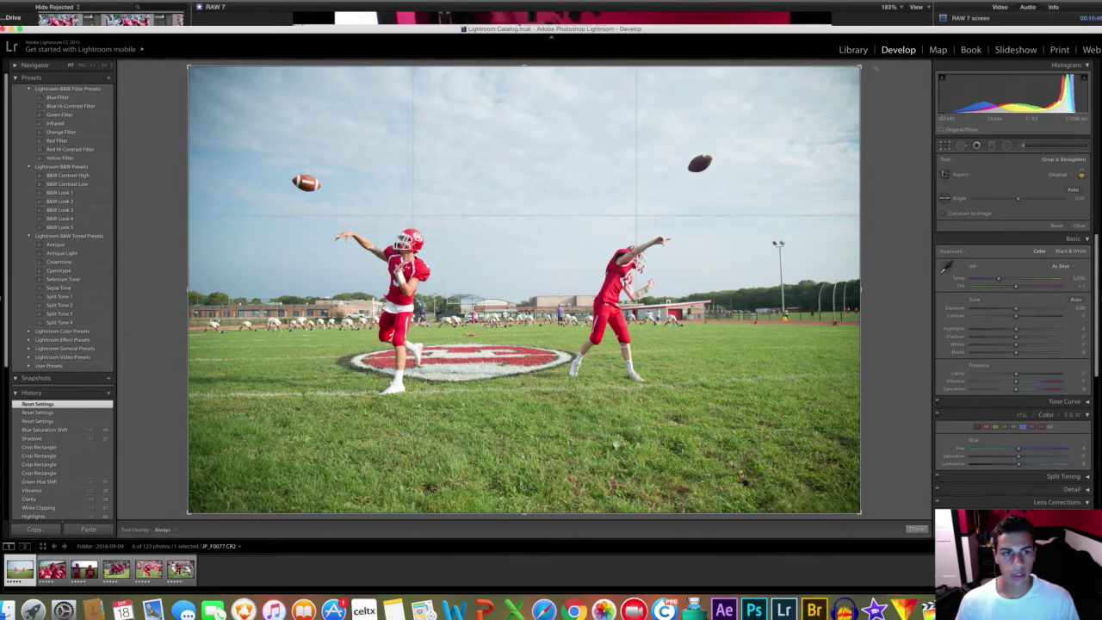
pyautogui.moveTo(875, 68); pyautogui.dragTo(876, 75)
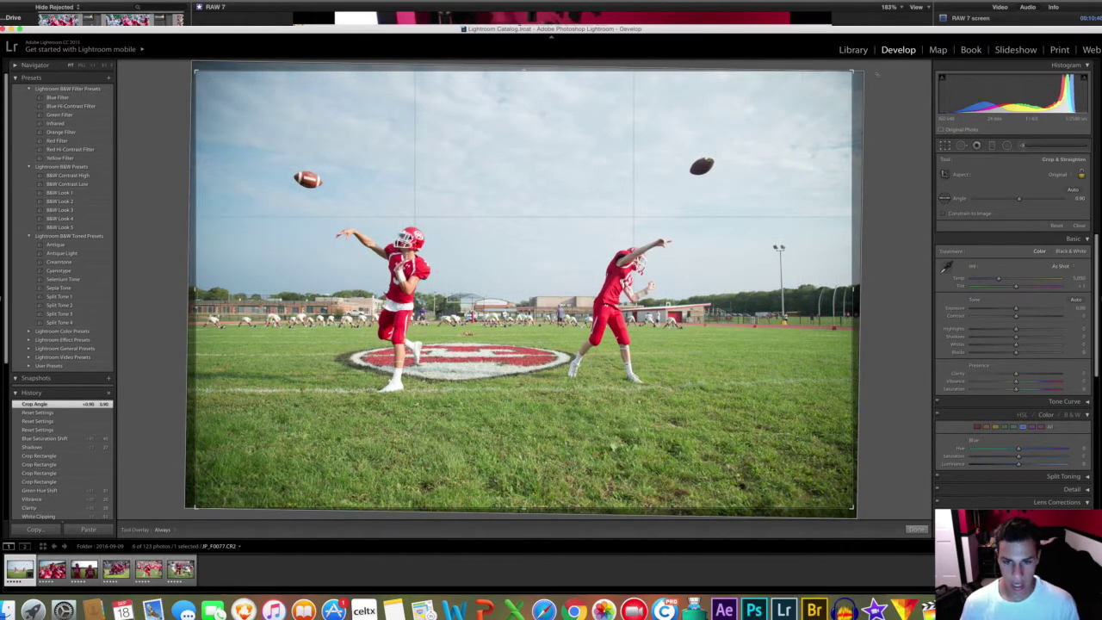
pyautogui.press('Return')
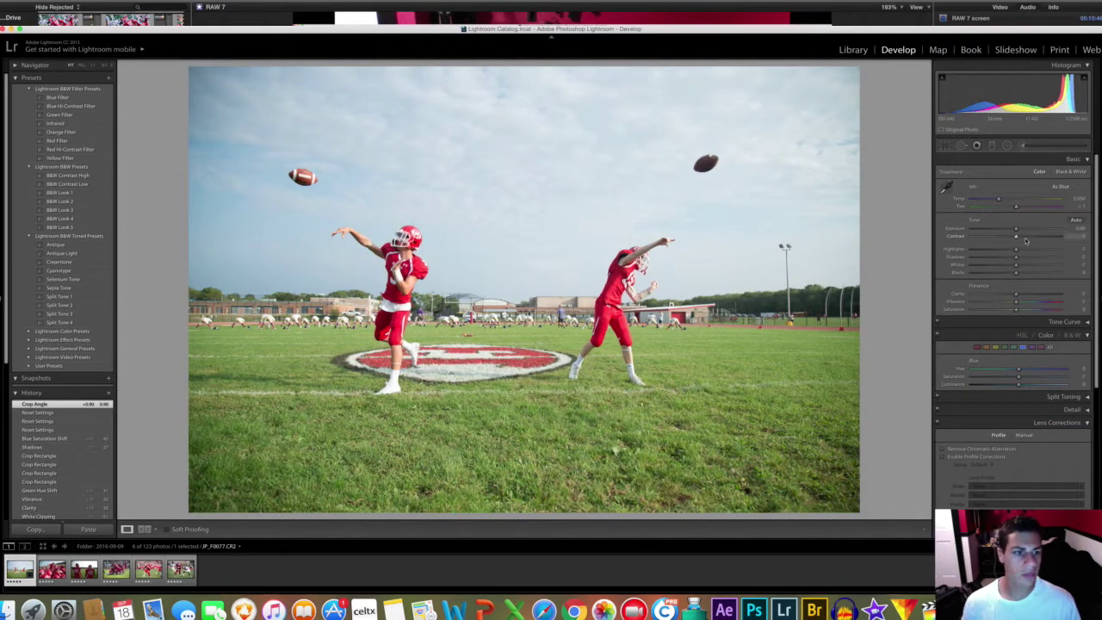
# Set the photo's contrast to +100, highlights to -100, whites to -49, clarity to +53 and vibrance to +16
pyautogui.moveTo(1016, 239); pyautogui.dragTo(1048, 240)
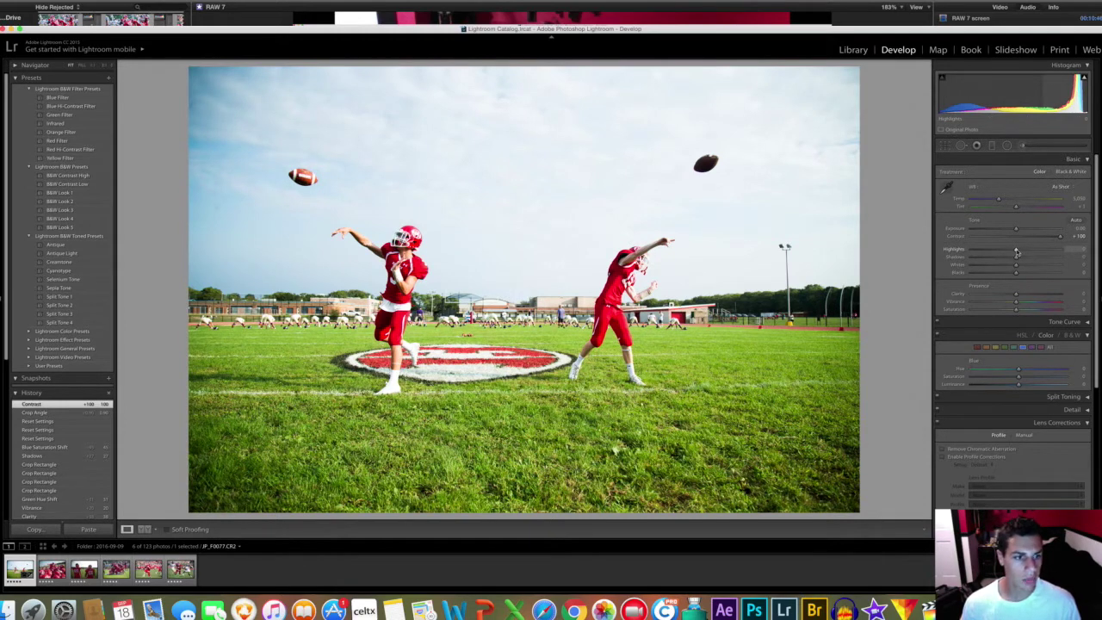
pyautogui.moveTo(1015, 251); pyautogui.dragTo(954, 253)
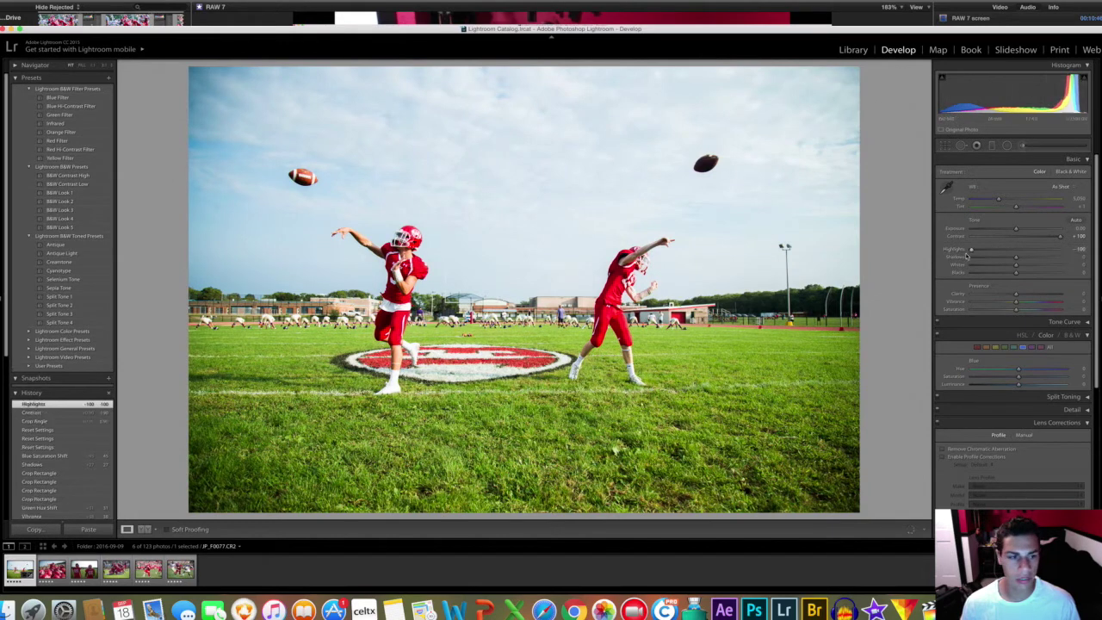
pyautogui.moveTo(1016, 268); pyautogui.dragTo(994, 266)
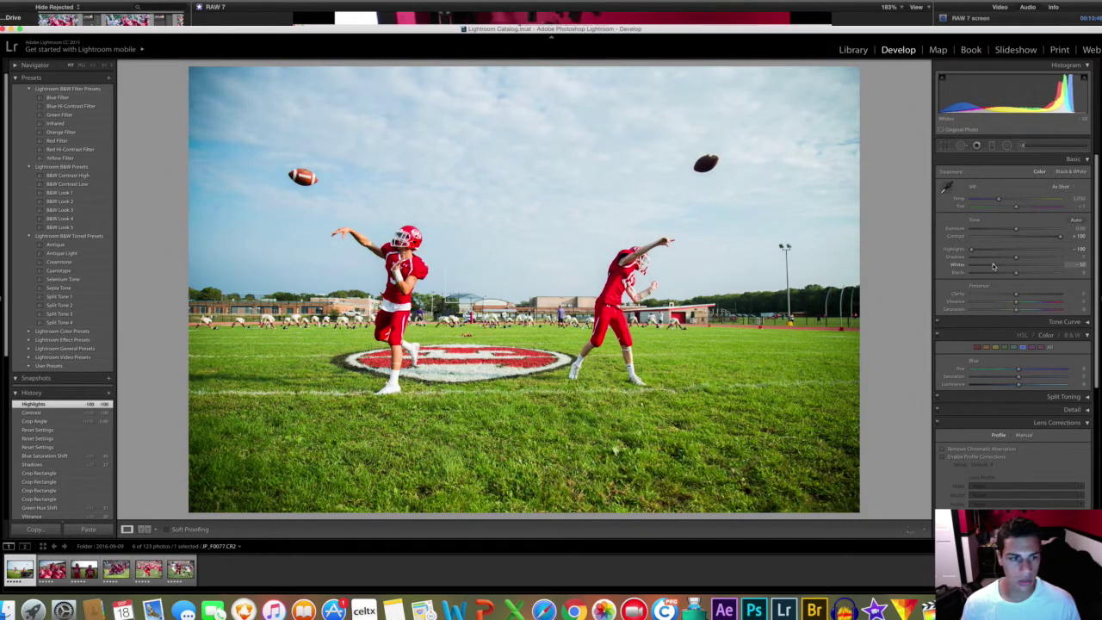
pyautogui.moveTo(1036, 296); pyautogui.dragTo(1025, 303)
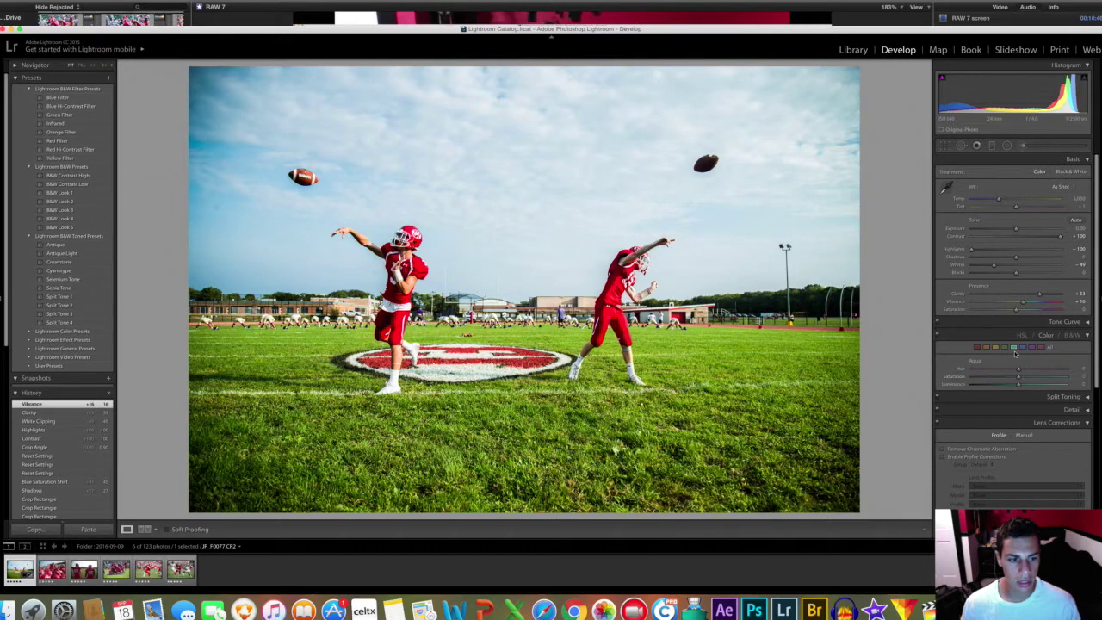
# Adjust the greens to hue +36, saturation +4 and luminance -13
pyautogui.click(1005, 347)
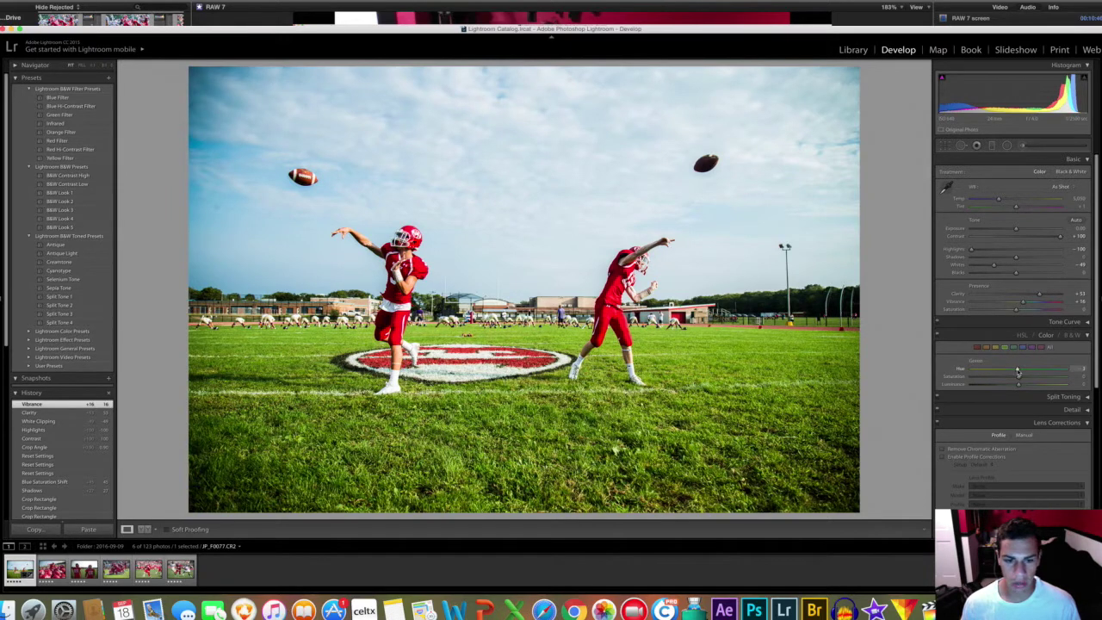
pyautogui.moveTo(1018, 371)
pyautogui.mouseDown()
pyautogui.moveTo(1036, 370)
pyautogui.moveTo(1020, 378)
pyautogui.mouseUp()
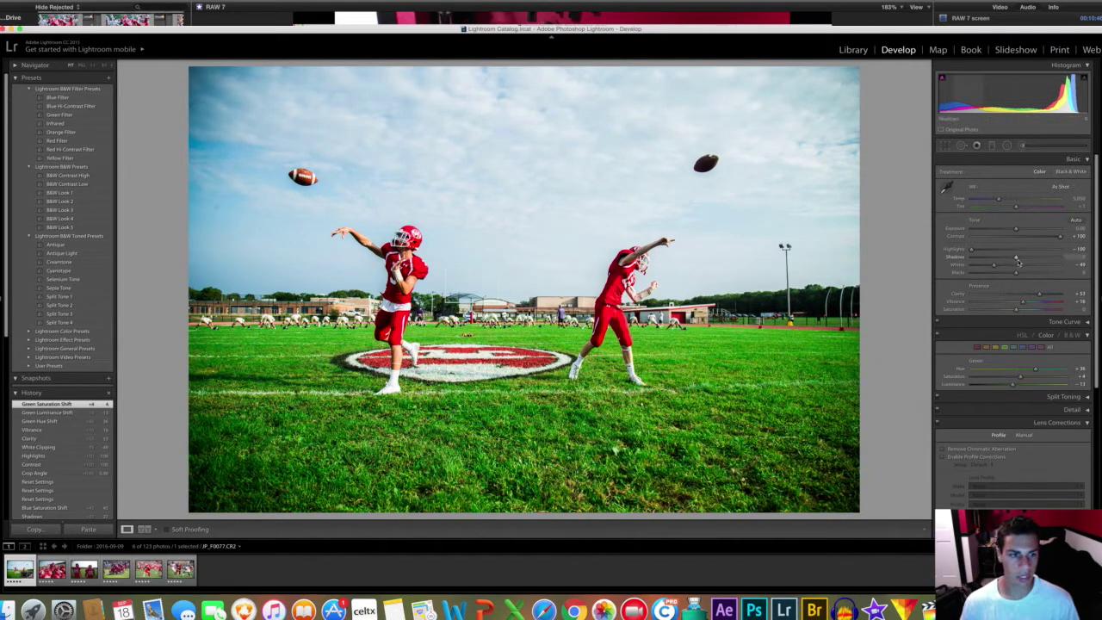
# Set the shadows to +39 and the blue saturation to +70
pyautogui.moveTo(1017, 260); pyautogui.dragTo(1052, 259)
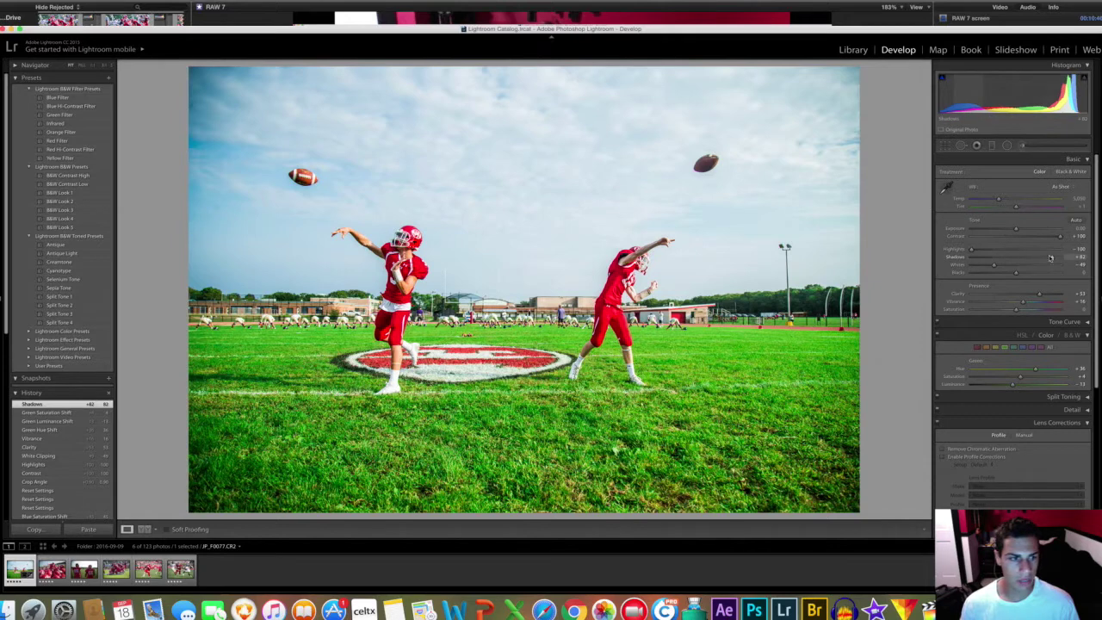
pyautogui.moveTo(1052, 259); pyautogui.dragTo(1031, 260)
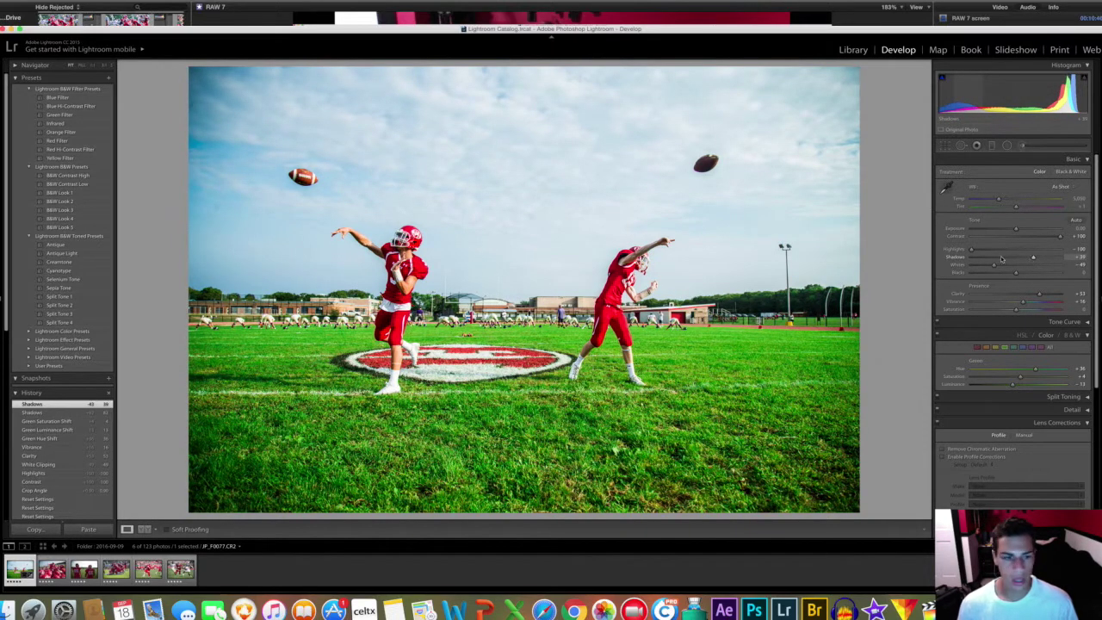
pyautogui.click(1023, 347)
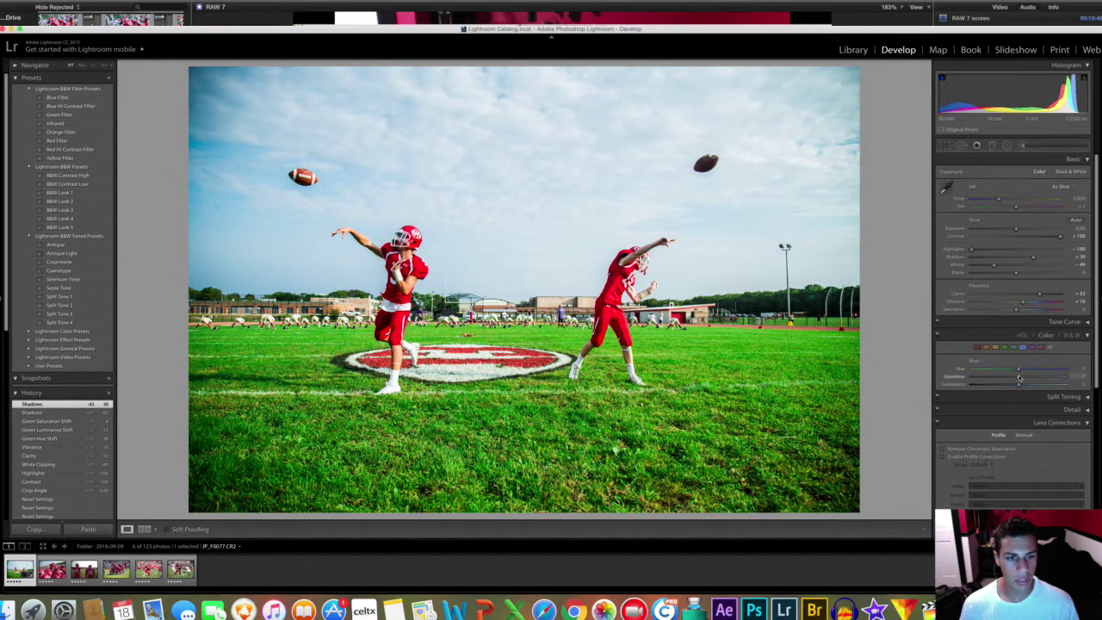
pyautogui.moveTo(1018, 376); pyautogui.dragTo(1054, 376)
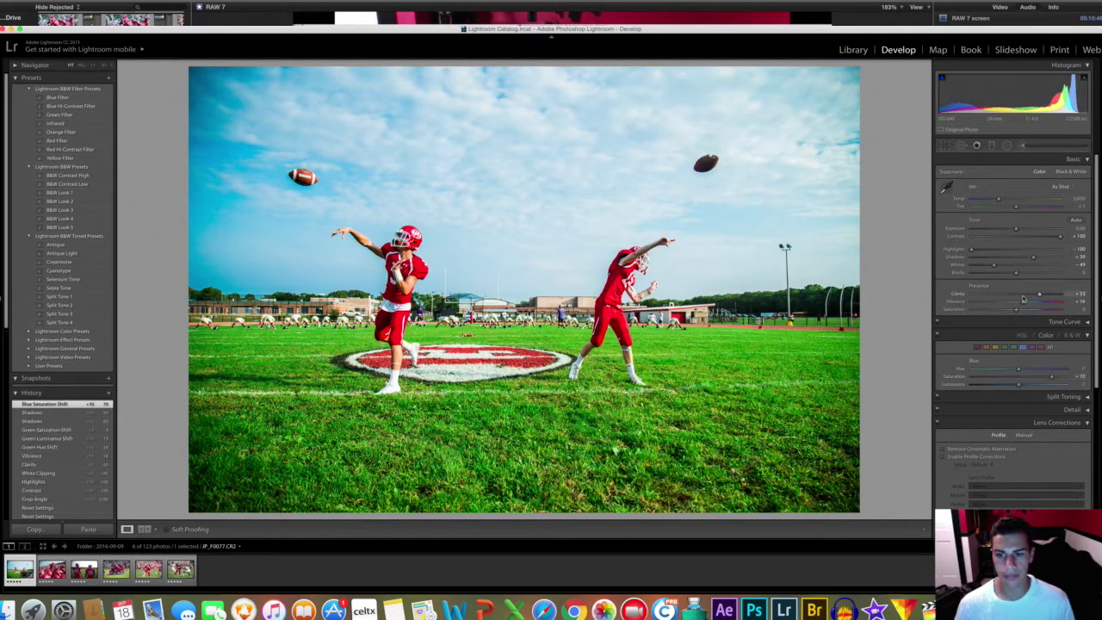
# Crop the photo slightly tighter around the two players and their footballs, and compare it side by side with the original
pyautogui.click(944, 147)
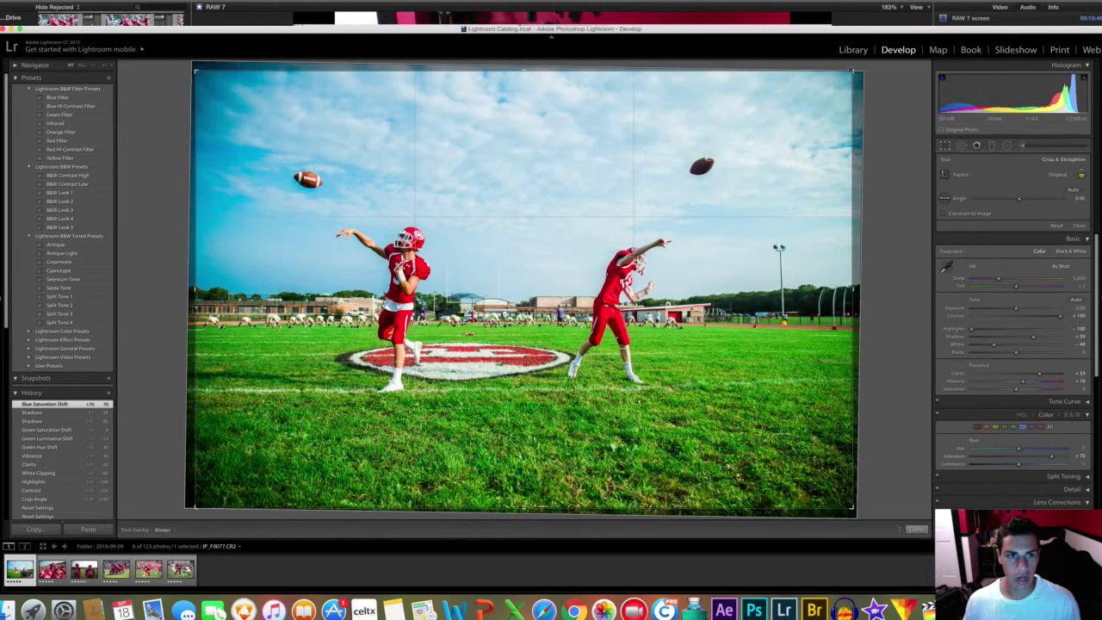
pyautogui.moveTo(853, 72); pyautogui.dragTo(820, 93)
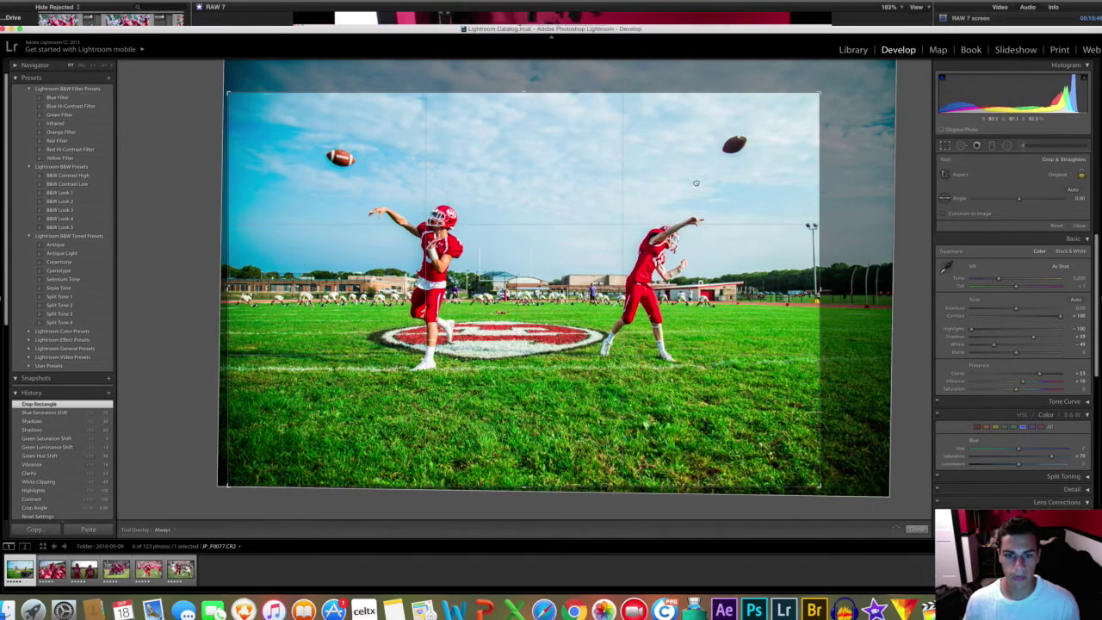
pyautogui.moveTo(698, 180); pyautogui.dragTo(669, 222)
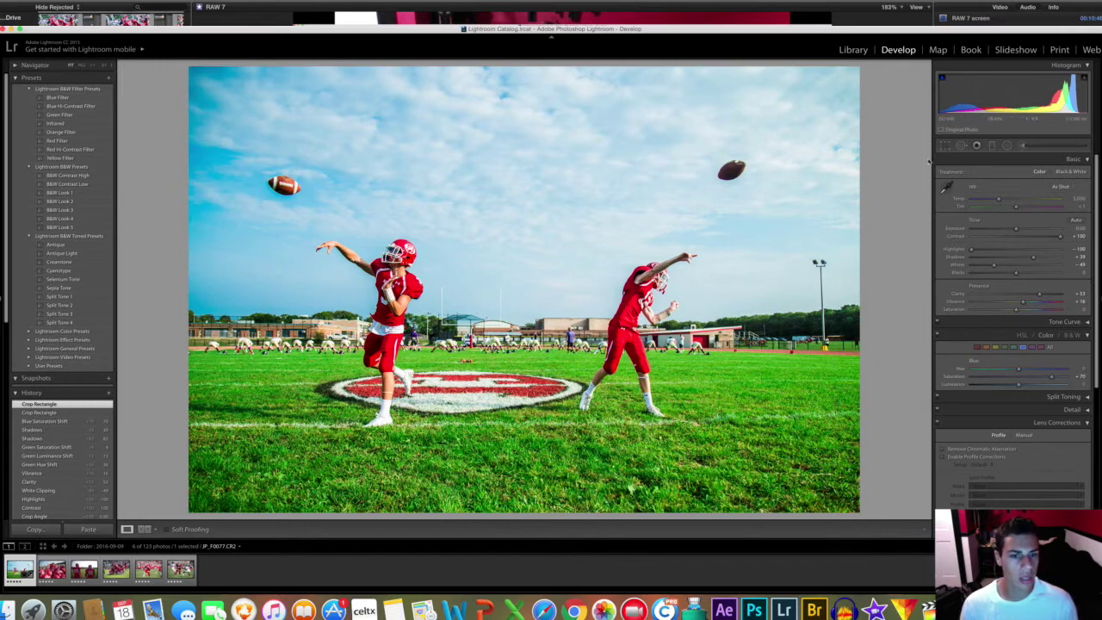
pyautogui.click(145, 528)
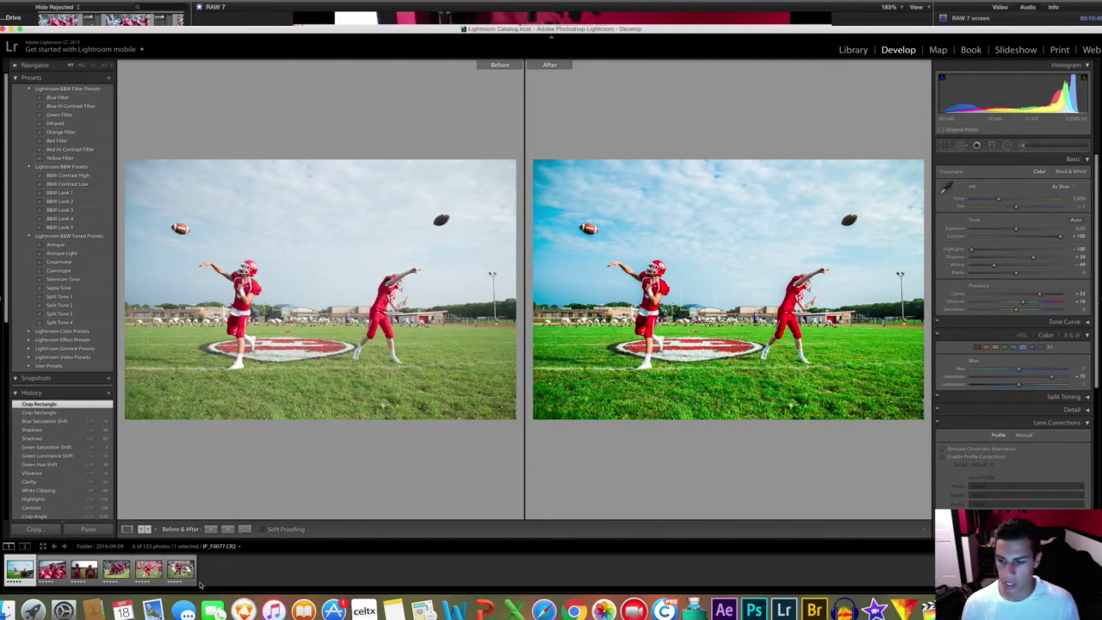
pyautogui.click(127, 529)
# Open the team huddle photo and straighten its horizon with a crop angle of 10.18
pyautogui.click(52, 570)
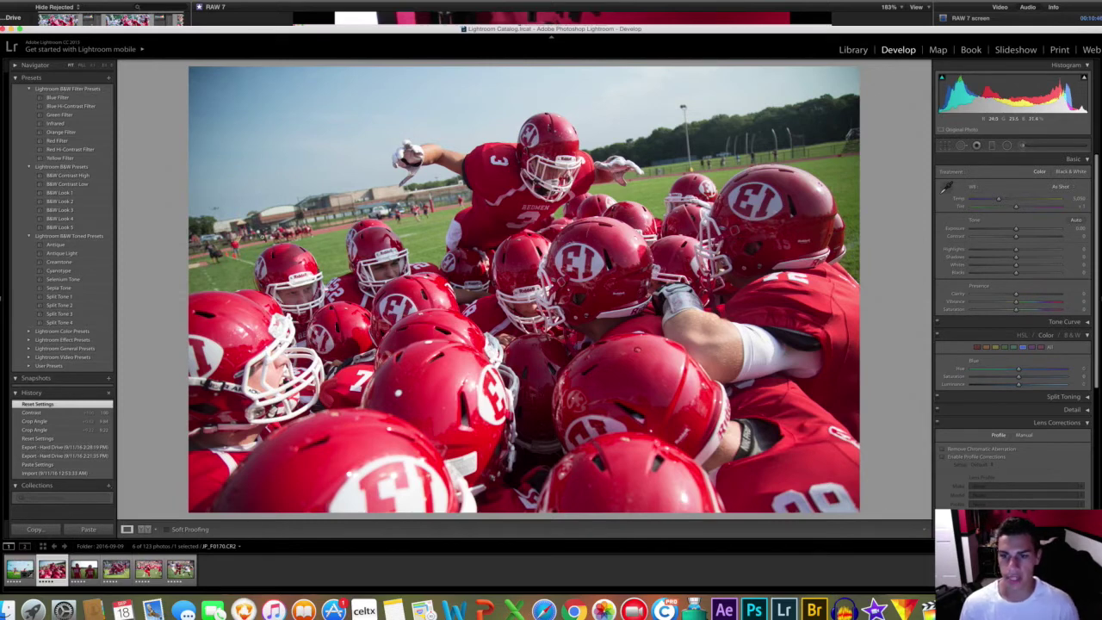
pyautogui.click(944, 146)
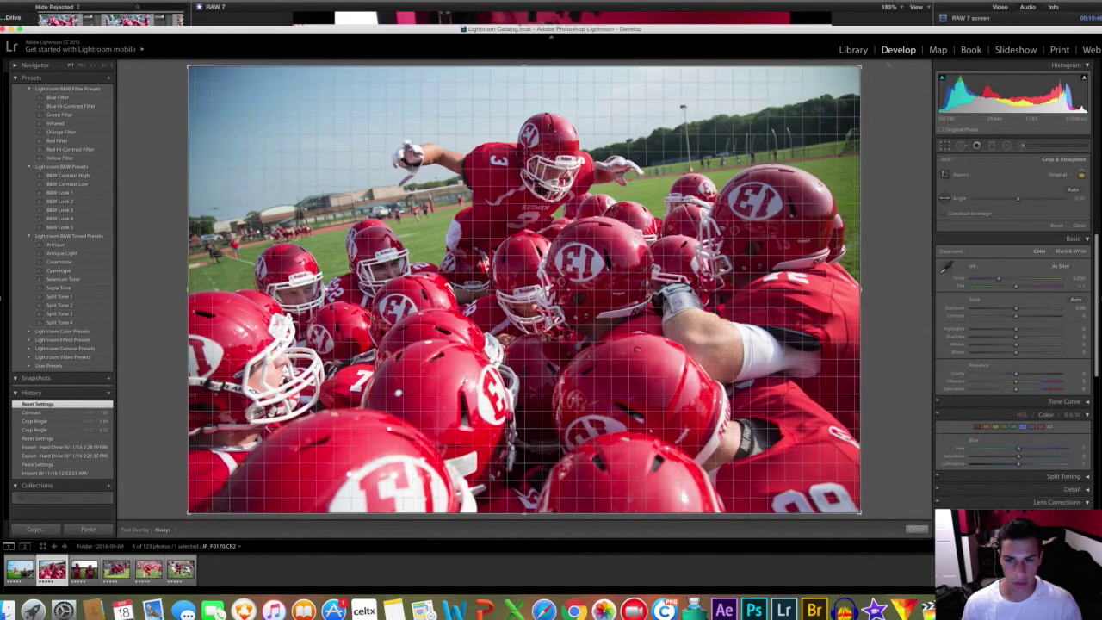
pyautogui.moveTo(904, 62); pyautogui.dragTo(934, 127)
pyautogui.press('Return')
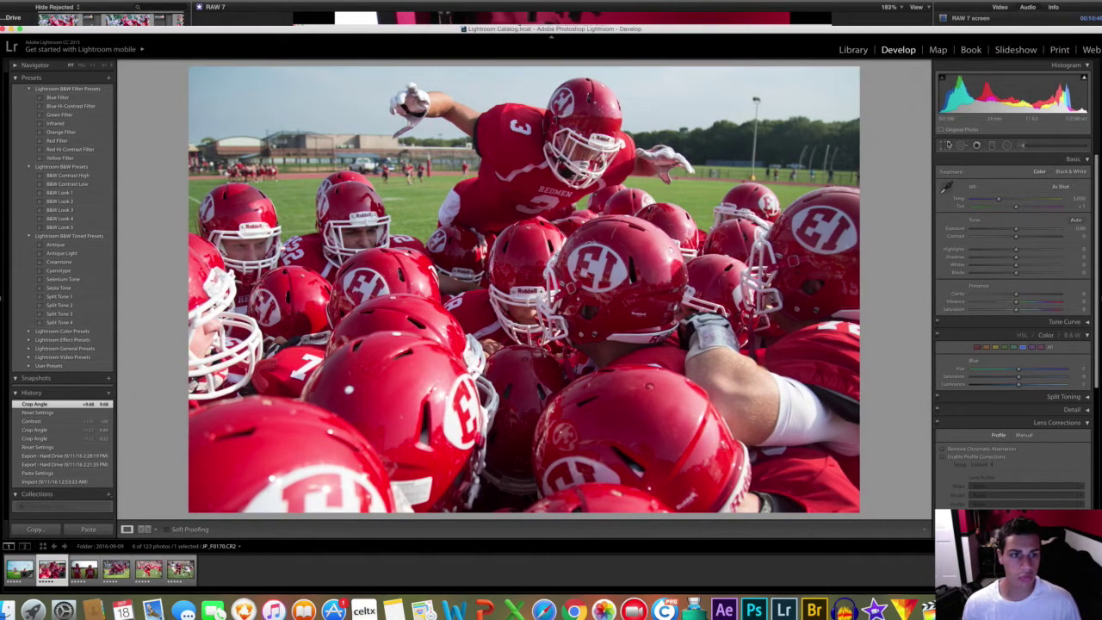
pyautogui.click(946, 145)
pyautogui.moveTo(840, 84); pyautogui.dragTo(843, 87)
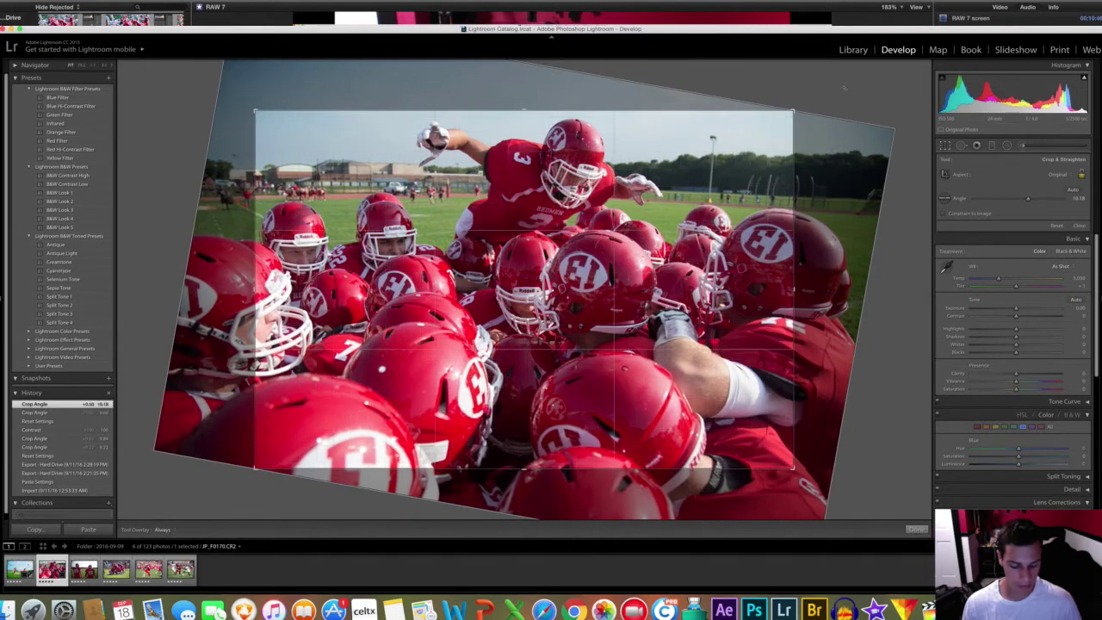
pyautogui.press('Return')
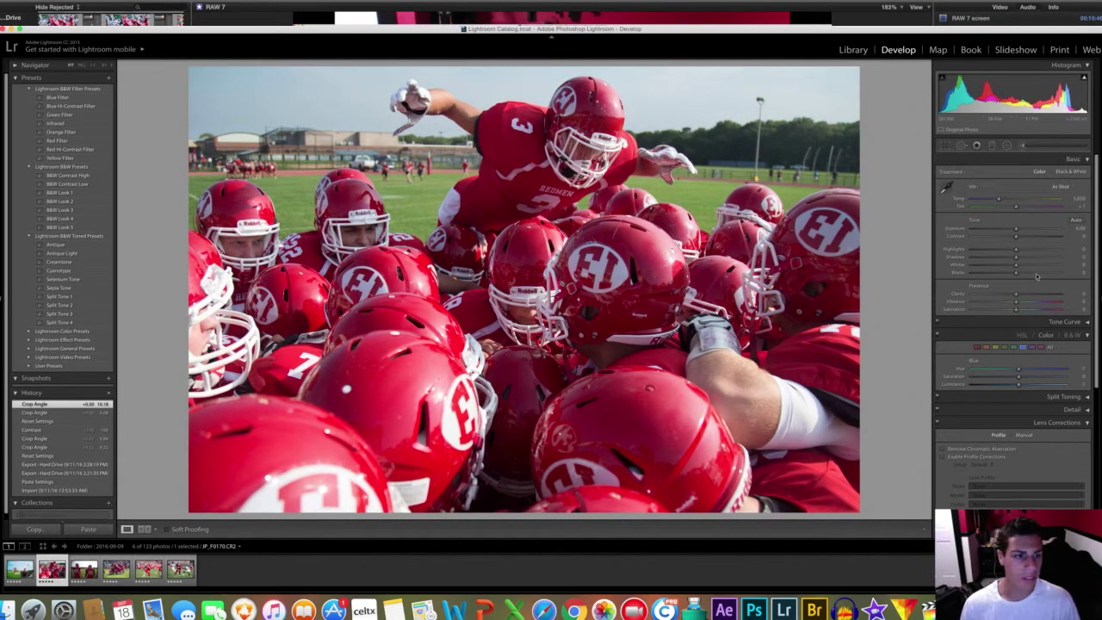
# Set the huddle photo's contrast to +100, shadows to +76, clarity to +35 and vibrance to +28
pyautogui.moveTo(1016, 237); pyautogui.dragTo(1048, 258)
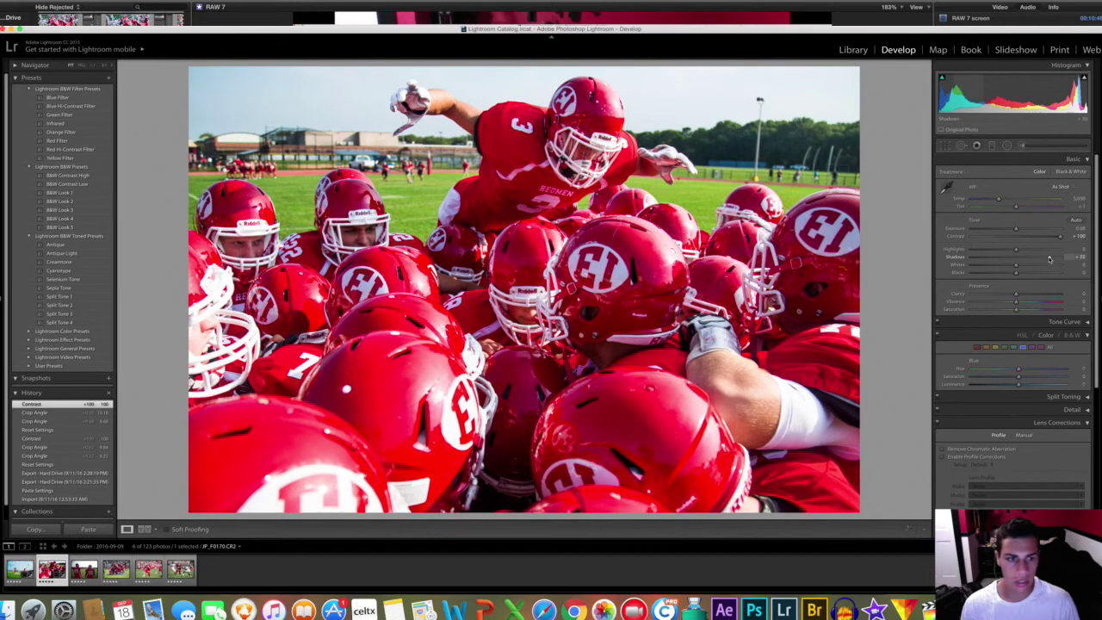
pyautogui.moveTo(1033, 295); pyautogui.dragTo(1029, 303)
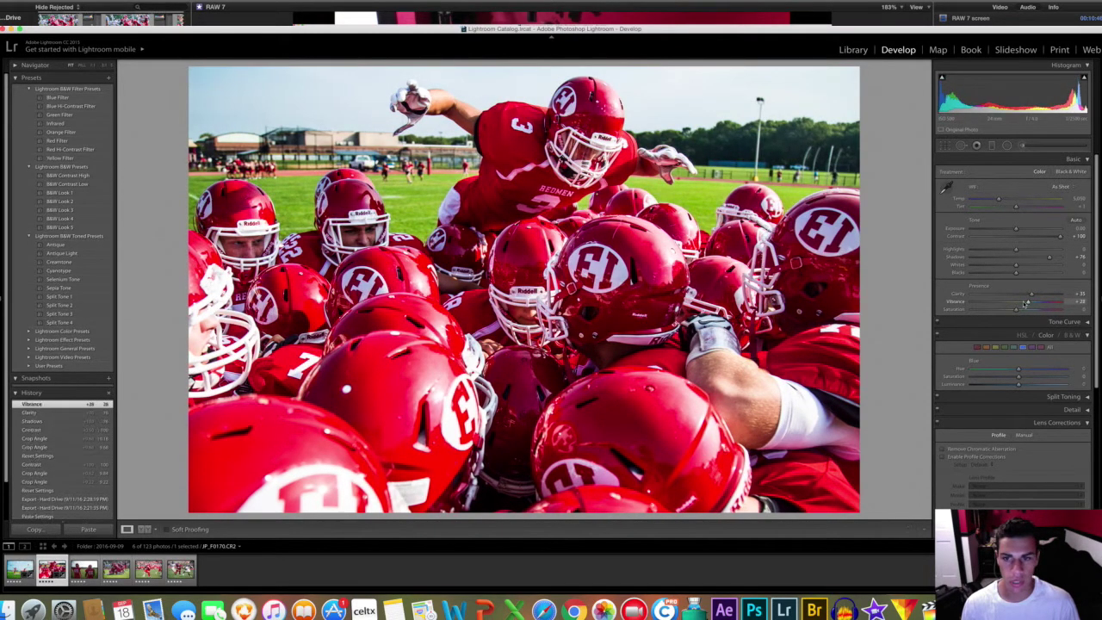
# Adjust the huddle photo's greens to hue +40, saturation -32 and luminance -14
pyautogui.click(1004, 347)
pyautogui.moveTo(1018, 369)
pyautogui.mouseDown()
pyautogui.moveTo(1038, 369)
pyautogui.moveTo(1012, 385)
pyautogui.mouseUp()
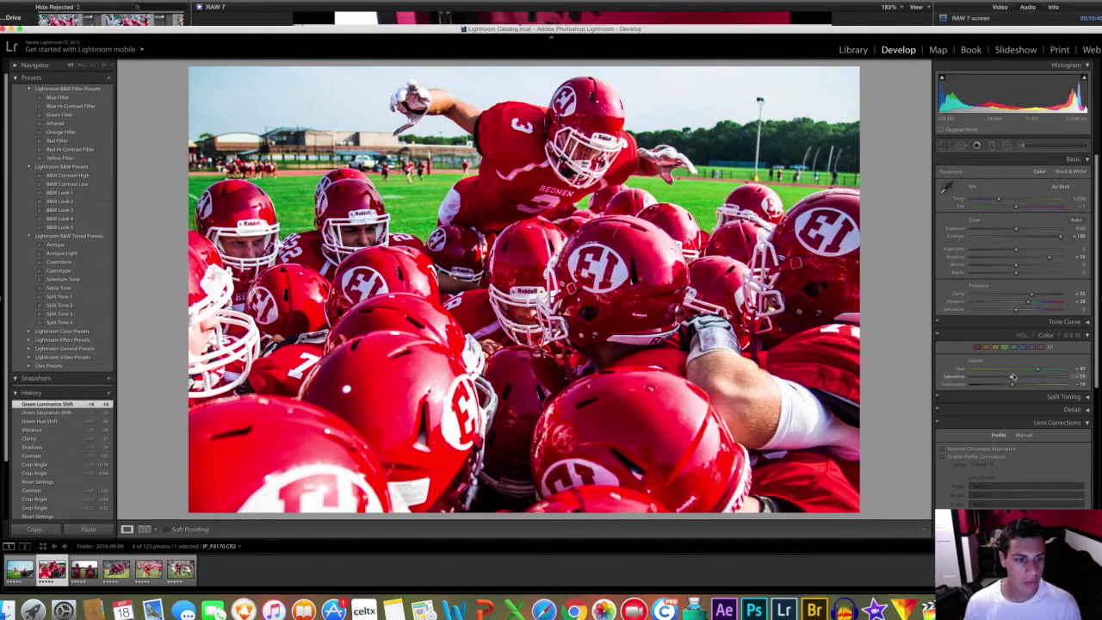
pyautogui.moveTo(1012, 377); pyautogui.dragTo(1004, 379)
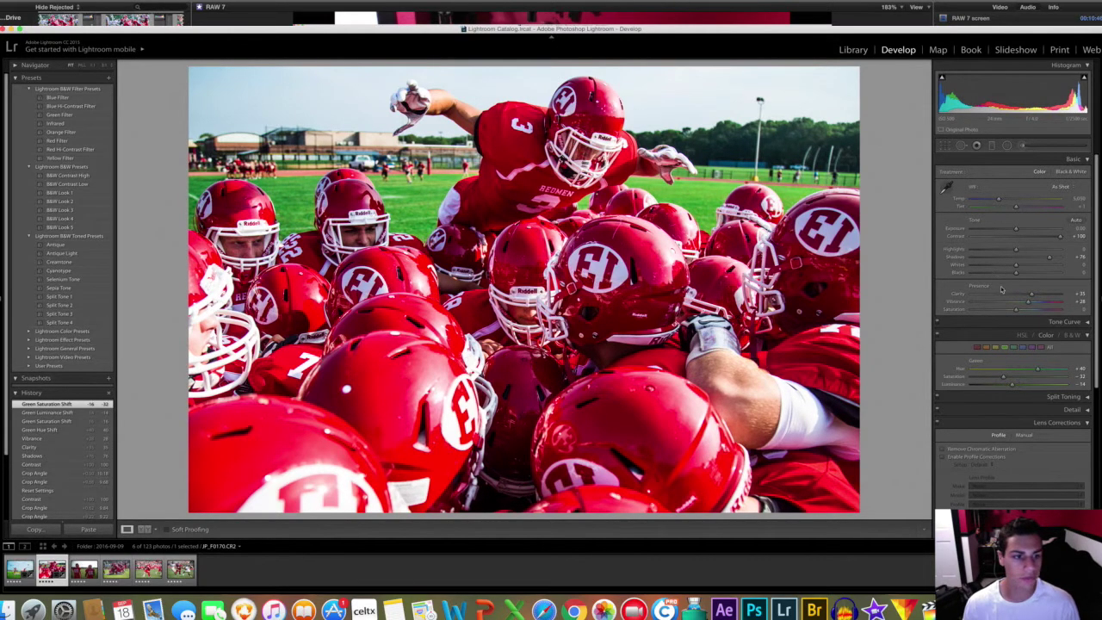
# Set the huddle photo's highlights to +13 and compare the edit side by side with the original
pyautogui.moveTo(1015, 250)
pyautogui.mouseDown()
pyautogui.moveTo(1000, 252)
pyautogui.moveTo(1024, 253)
pyautogui.mouseUp()
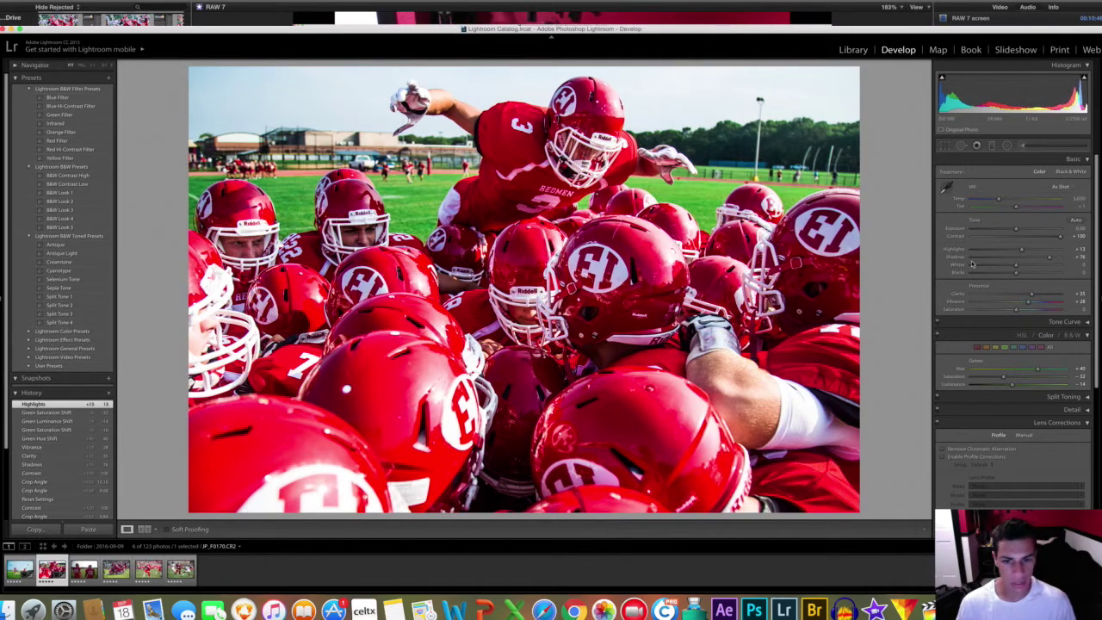
pyautogui.click(144, 528)
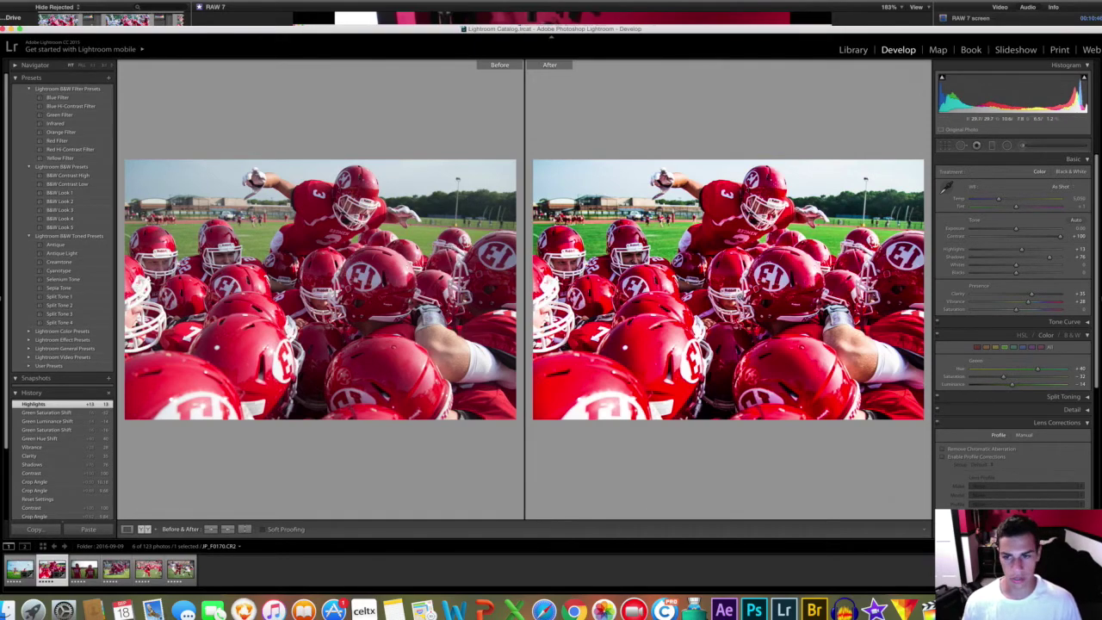
pyautogui.click(127, 530)
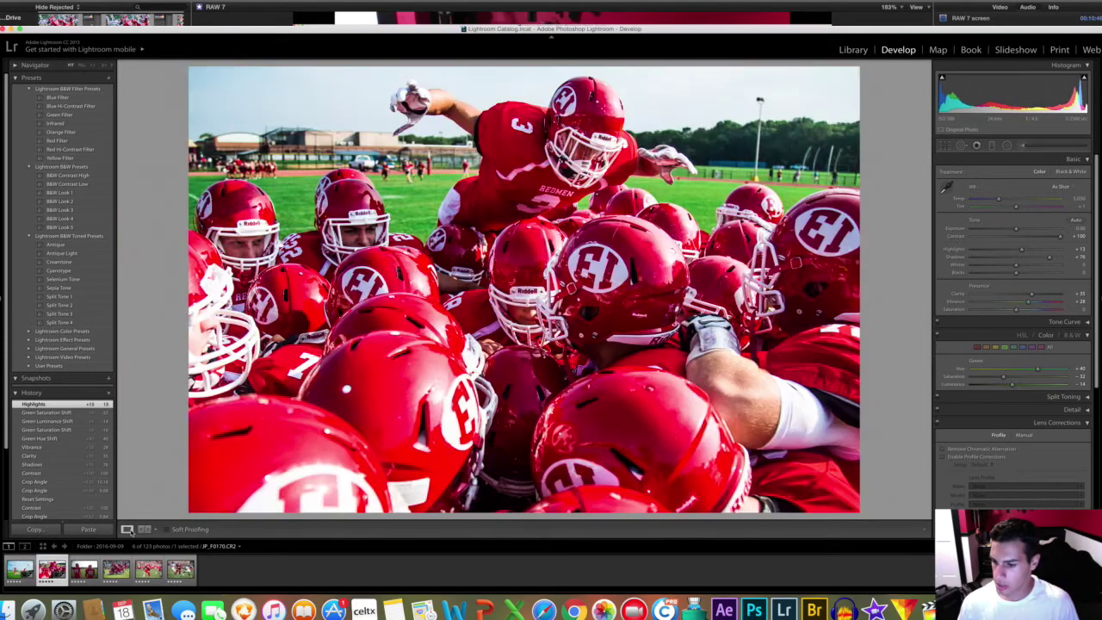
# In the photo of players 89 and 56, set contrast to +100, highlights and whites to -100, shadows to +74, clarity to +42 and vibrance to +22
pyautogui.press('Right')
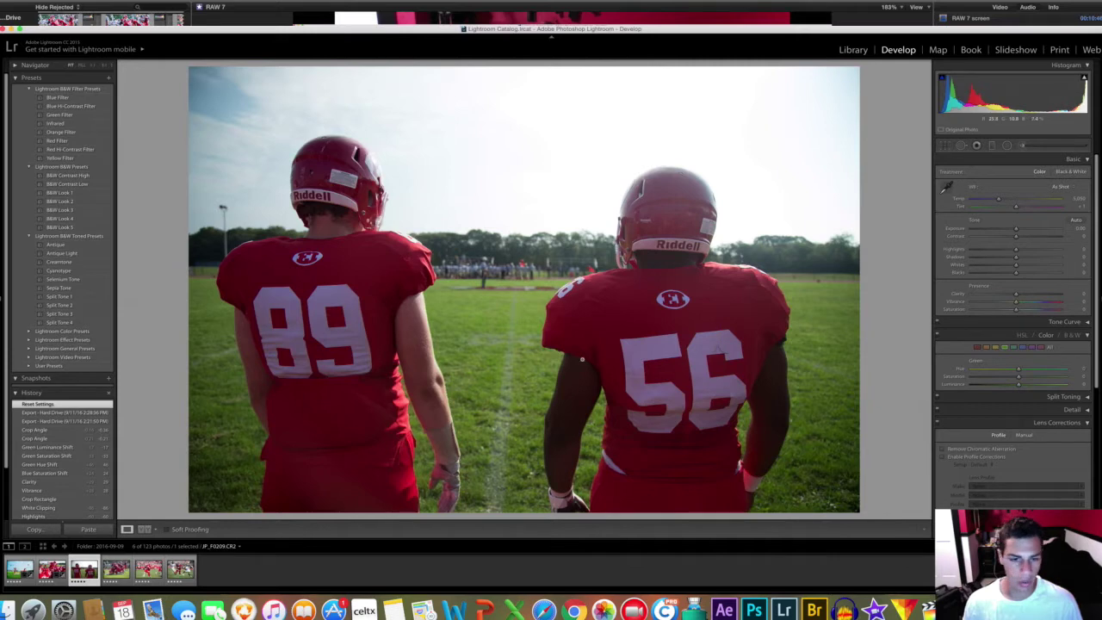
pyautogui.moveTo(1016, 236)
pyautogui.mouseDown()
pyautogui.moveTo(1060, 236)
pyautogui.moveTo(1031, 257)
pyautogui.moveTo(1052, 258)
pyautogui.moveTo(1004, 250)
pyautogui.mouseUp()
pyautogui.moveTo(994, 252); pyautogui.dragTo(960, 264)
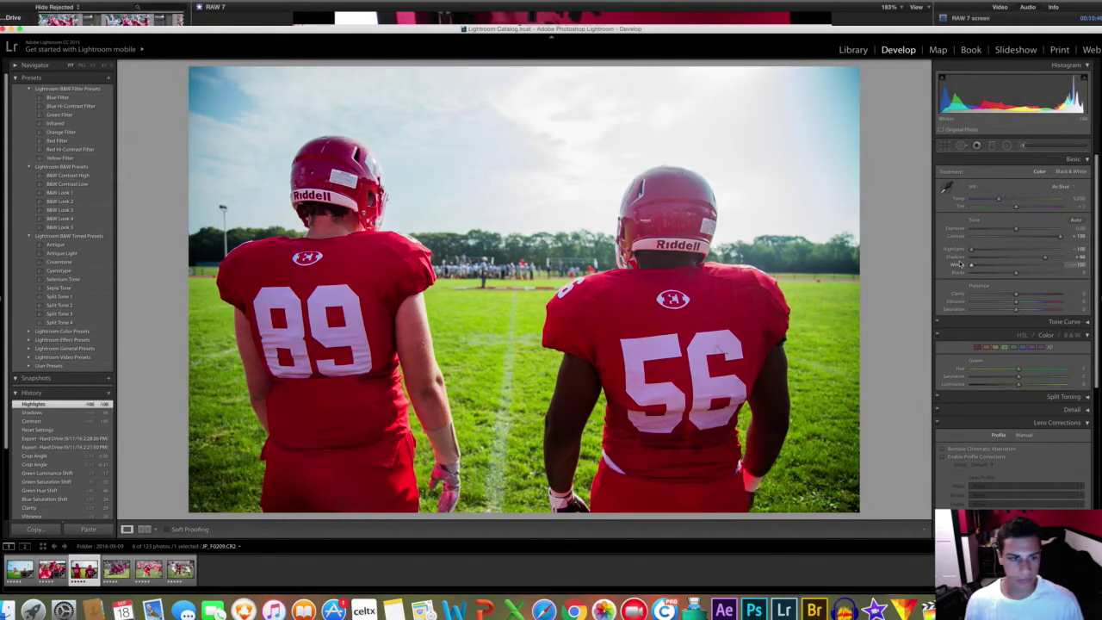
pyautogui.moveTo(1044, 257); pyautogui.dragTo(1048, 257)
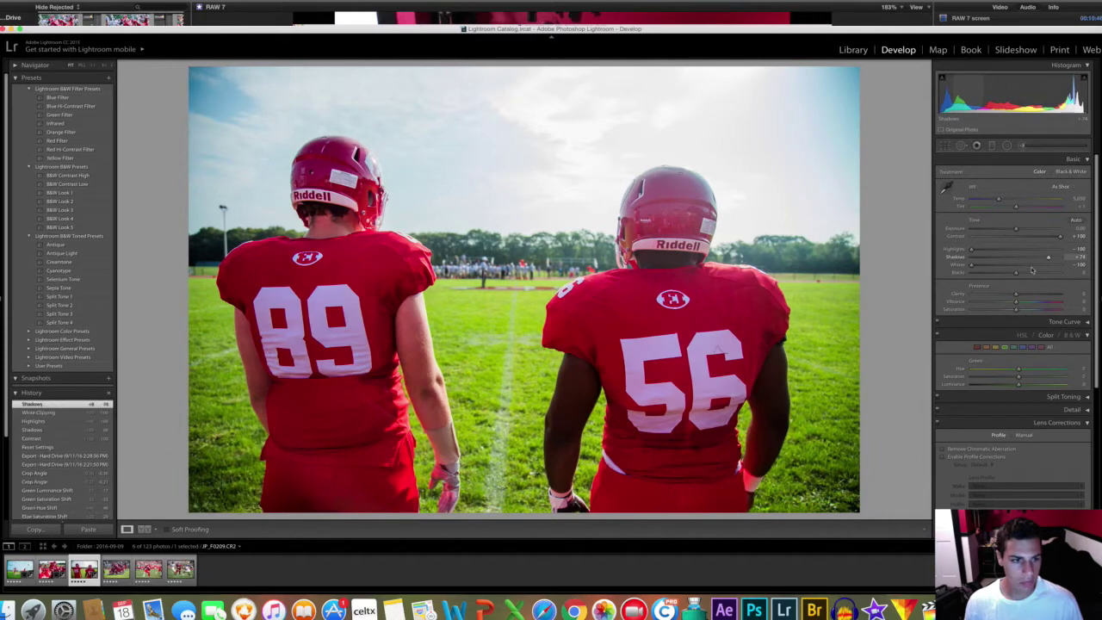
pyautogui.moveTo(1016, 294)
pyautogui.mouseDown()
pyautogui.moveTo(1035, 295)
pyautogui.moveTo(1025, 304)
pyautogui.mouseUp()
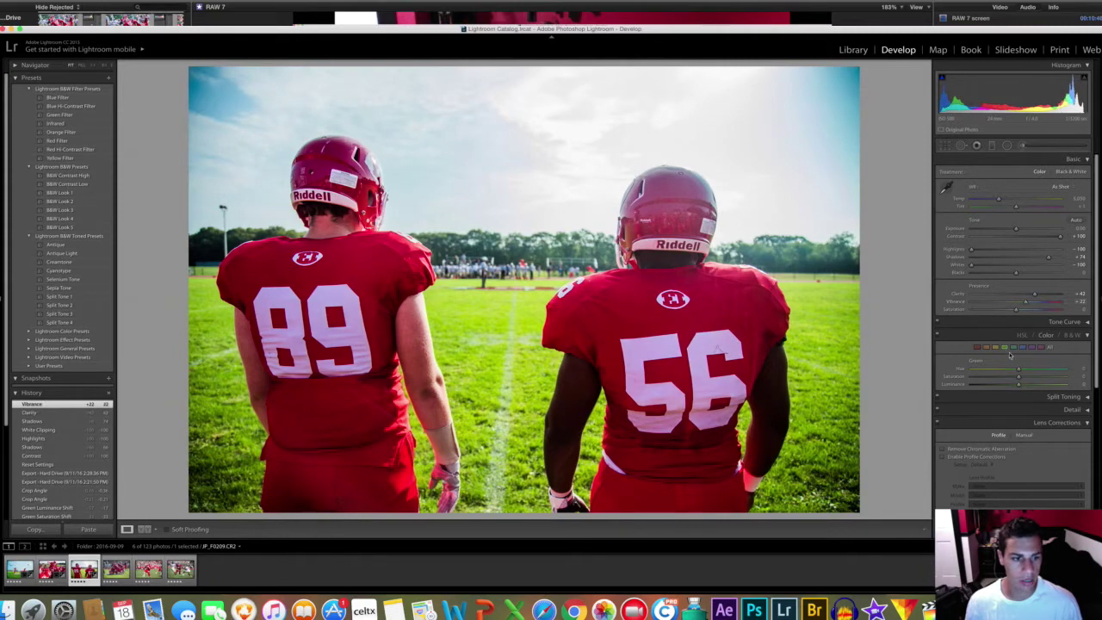
# Adjust the greens in the photo of players 89 and 56 to hue +33, saturation -31 and luminance -27
pyautogui.click(1005, 347)
pyautogui.moveTo(1018, 372)
pyautogui.mouseDown()
pyautogui.moveTo(1031, 371)
pyautogui.moveTo(1005, 386)
pyautogui.mouseUp()
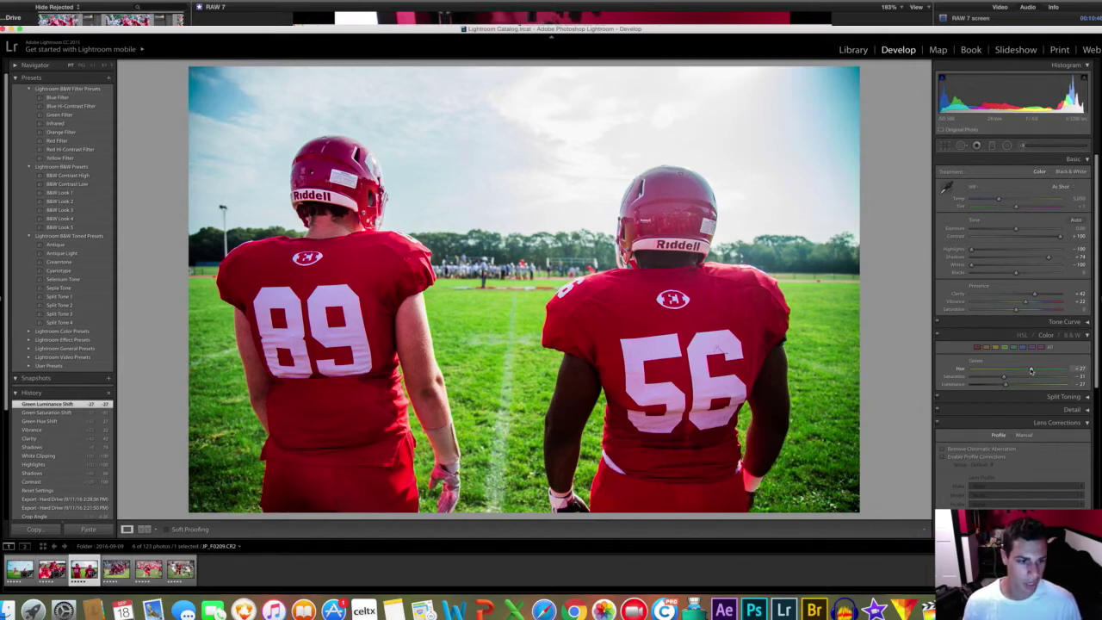
pyautogui.moveTo(1030, 370)
pyautogui.mouseDown()
pyautogui.moveTo(1047, 371)
pyautogui.moveTo(1034, 370)
pyautogui.mouseUp()
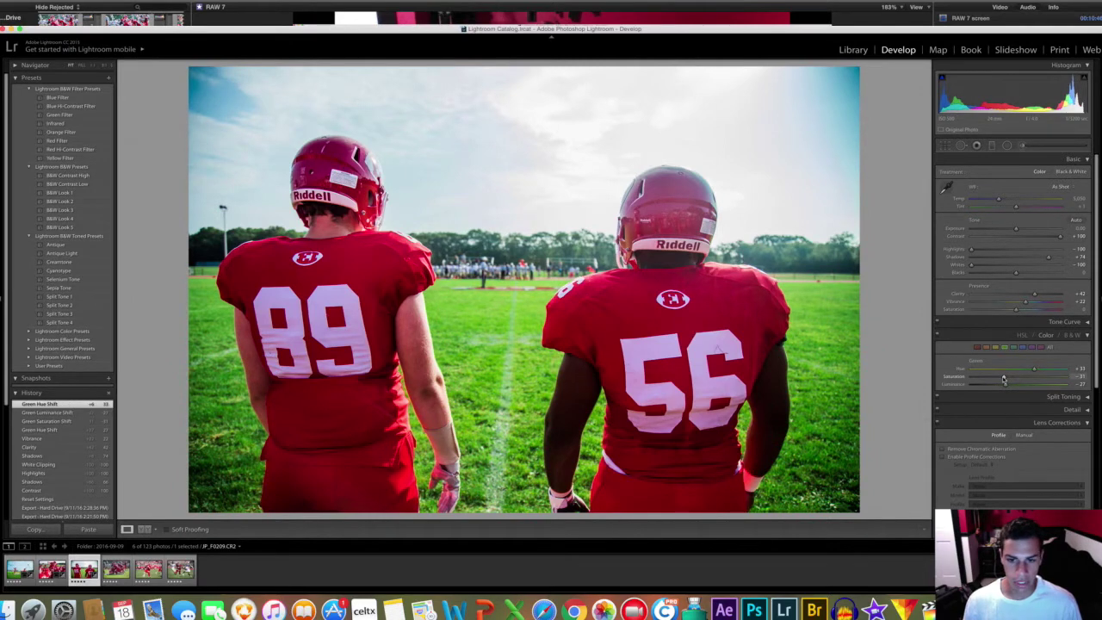
# Reduce green saturation further, set green luminance to -39, and straighten the photo of players 89 and 56 to a -0.30 crop angle
pyautogui.moveTo(1003, 378); pyautogui.dragTo(1001, 385)
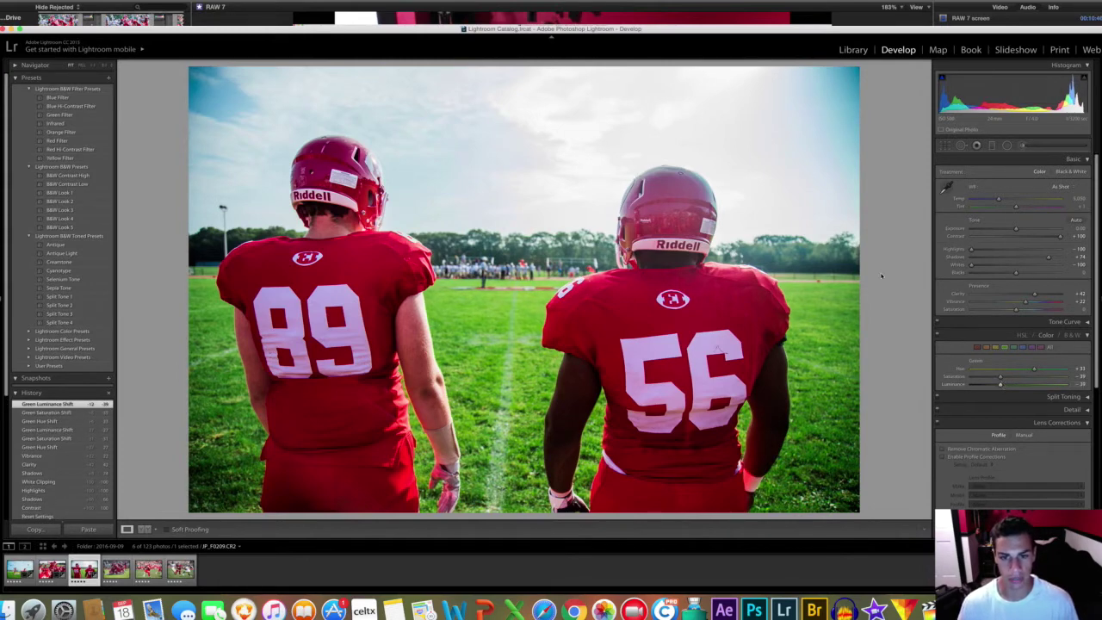
pyautogui.click(944, 145)
pyautogui.moveTo(876, 71); pyautogui.dragTo(879, 71)
pyautogui.press('Return')
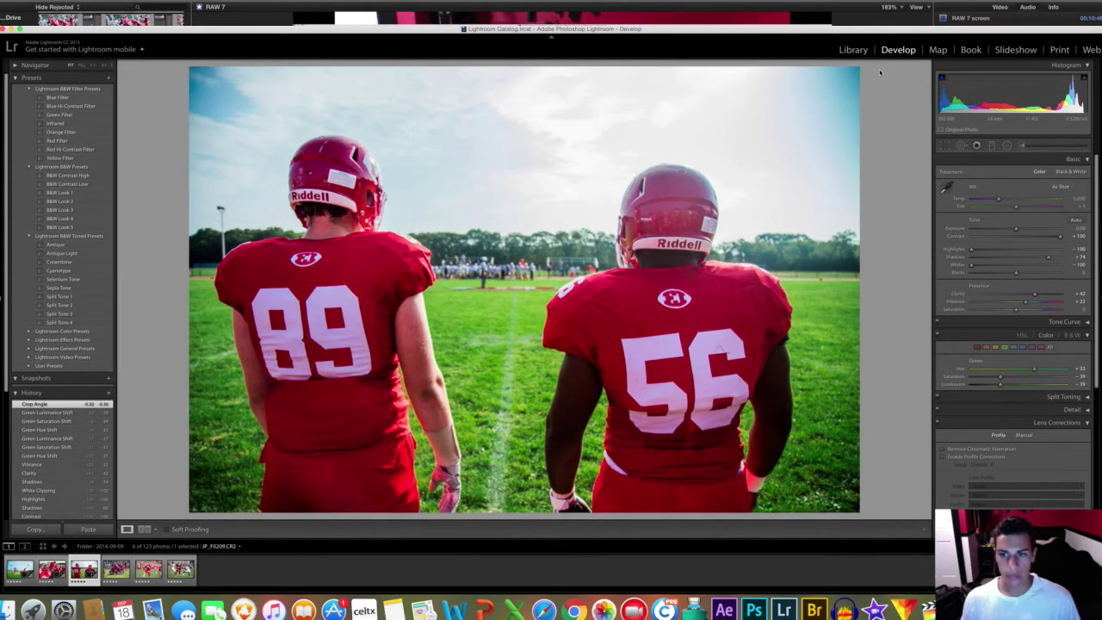
# Set the blue saturation of the photo of players 89 and 56 to -9 and compare the edit with the original
pyautogui.click(1015, 348)
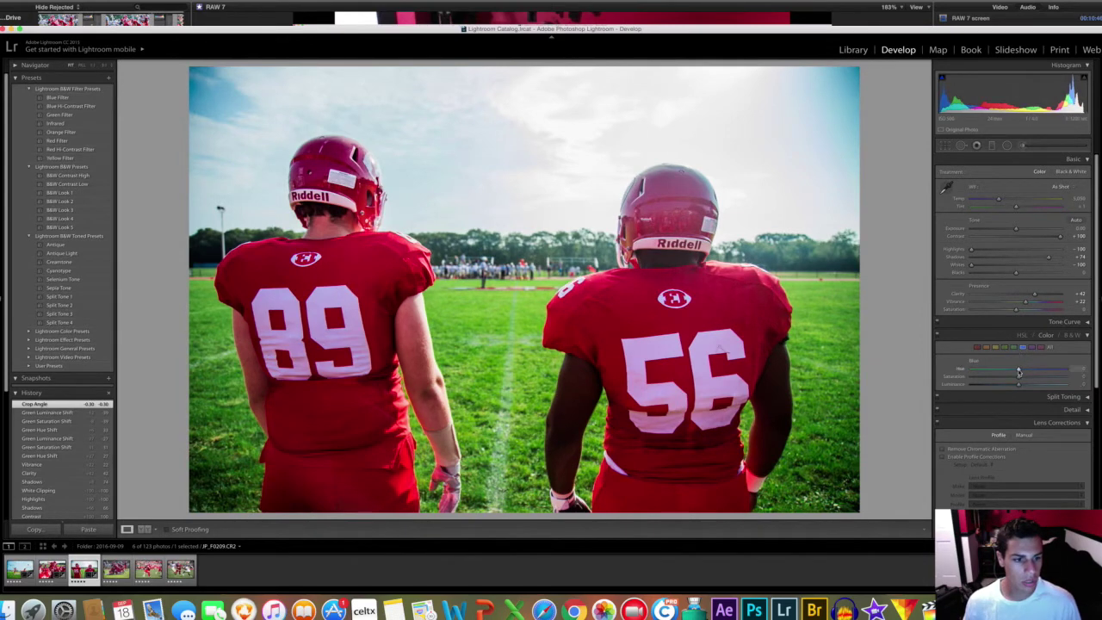
pyautogui.moveTo(1019, 377)
pyautogui.mouseDown()
pyautogui.moveTo(1029, 379)
pyautogui.moveTo(1018, 375)
pyautogui.mouseUp()
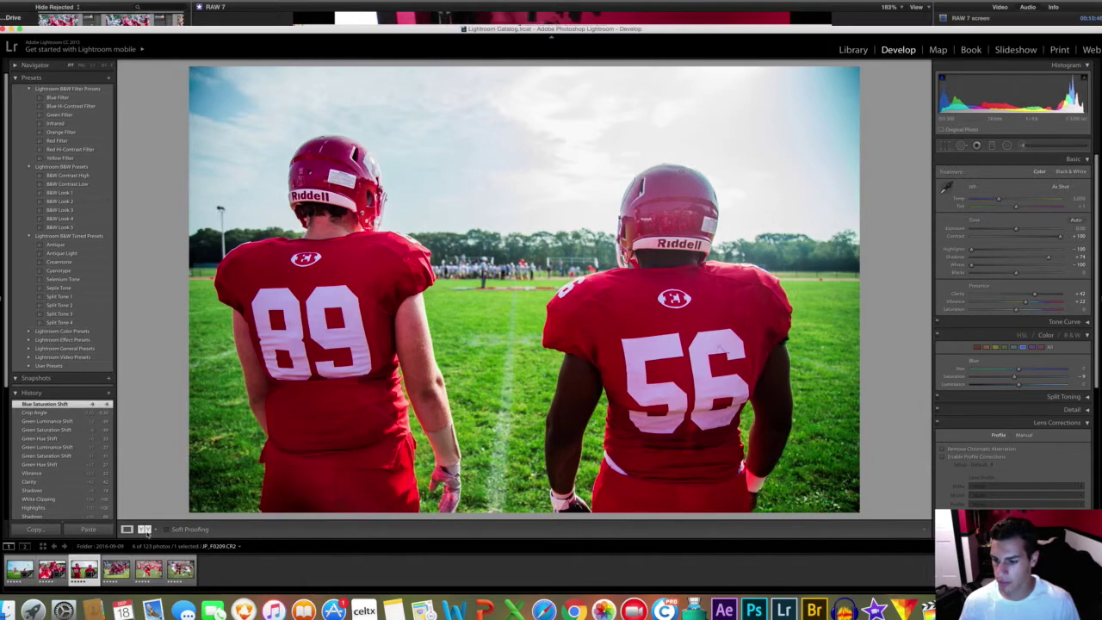
pyautogui.click(143, 529)
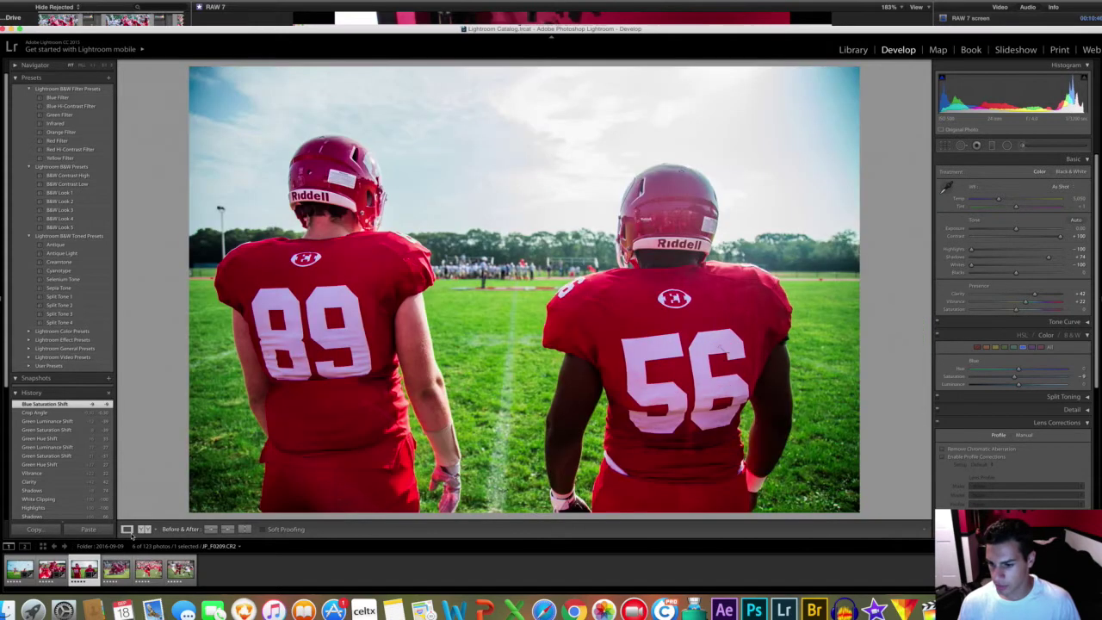
pyautogui.click(126, 528)
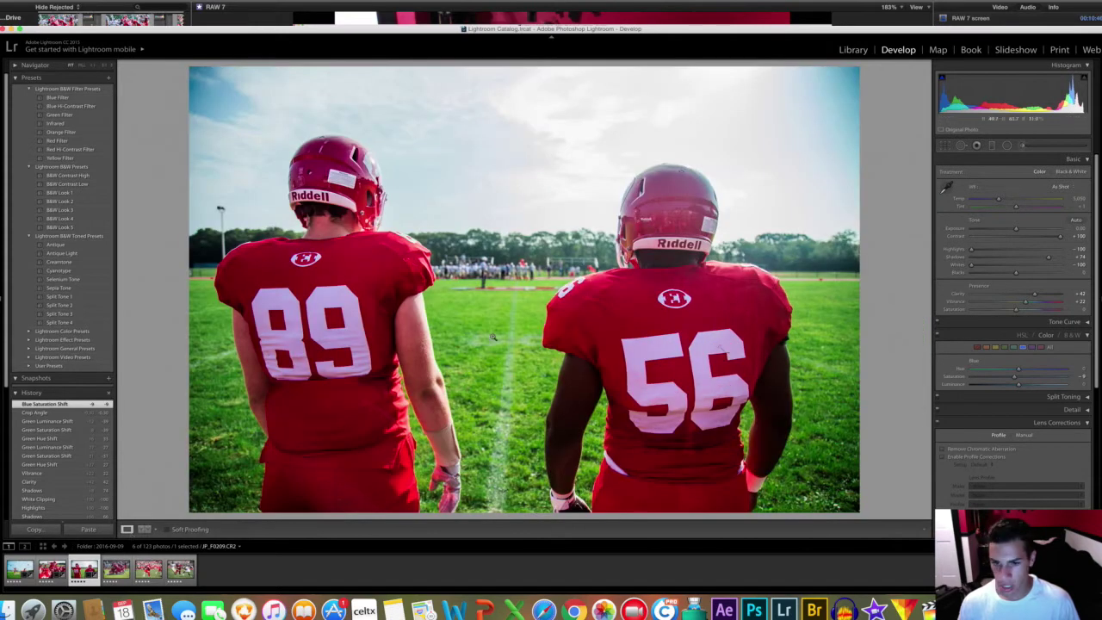
# In the next photo, the tackle pile, set contrast to +100, shadows to +80 and exposure to +0.30
pyautogui.press('Right')
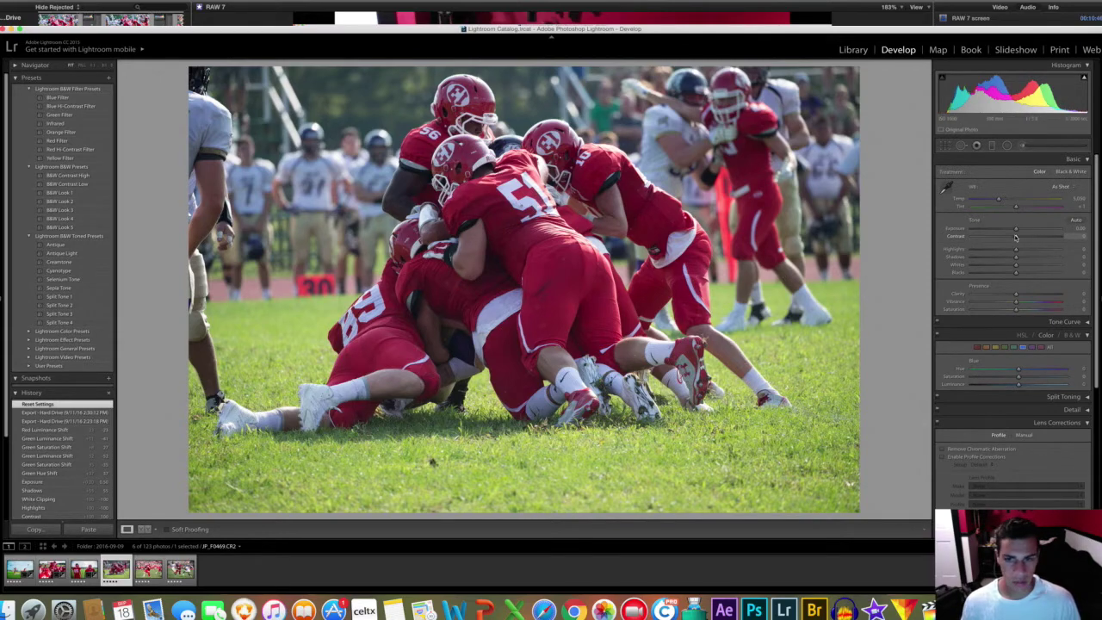
pyautogui.moveTo(1016, 237); pyautogui.dragTo(1059, 257)
pyautogui.click(1078, 229)
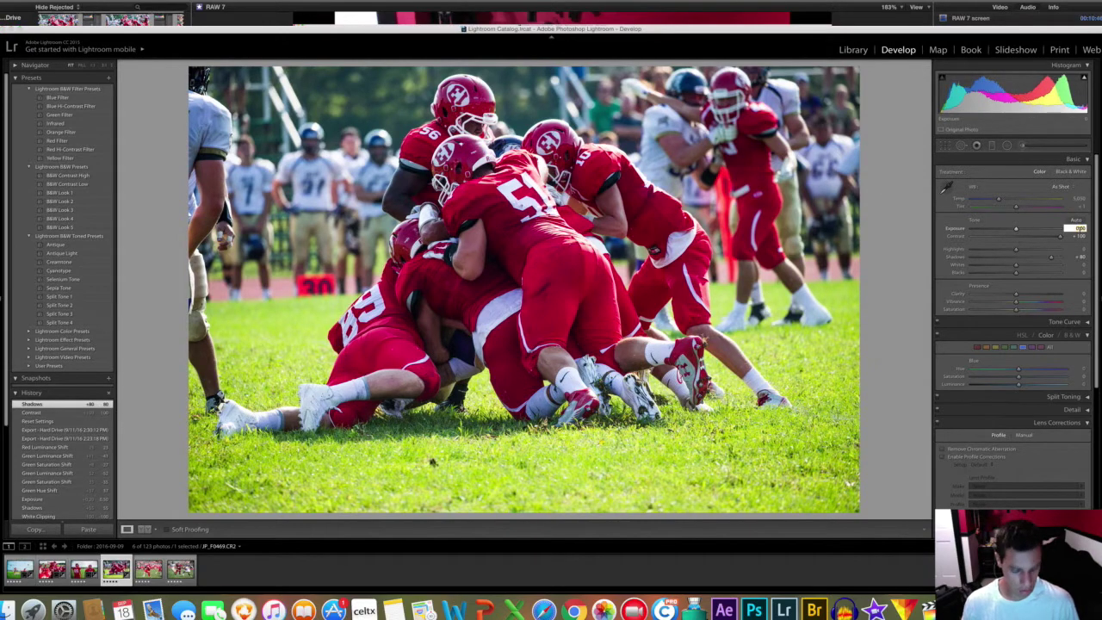
pyautogui.write('0.3')
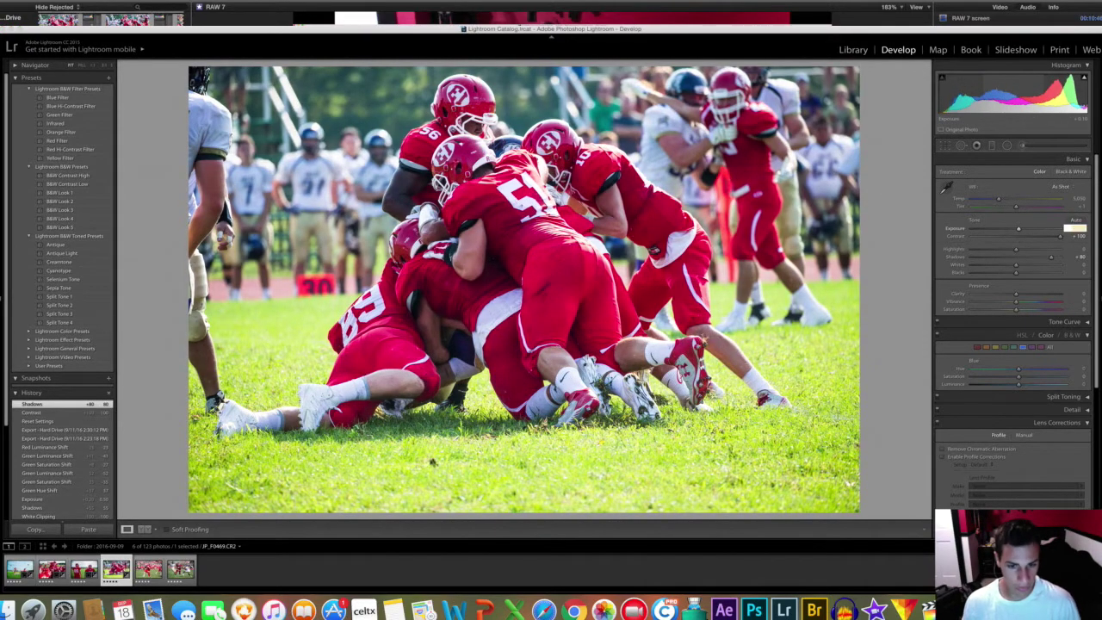
pyautogui.press('Return')
# Straighten the tackle pile photo to a 0.55 crop angle and crop it tighter around the piled-up players
pyautogui.click(944, 145)
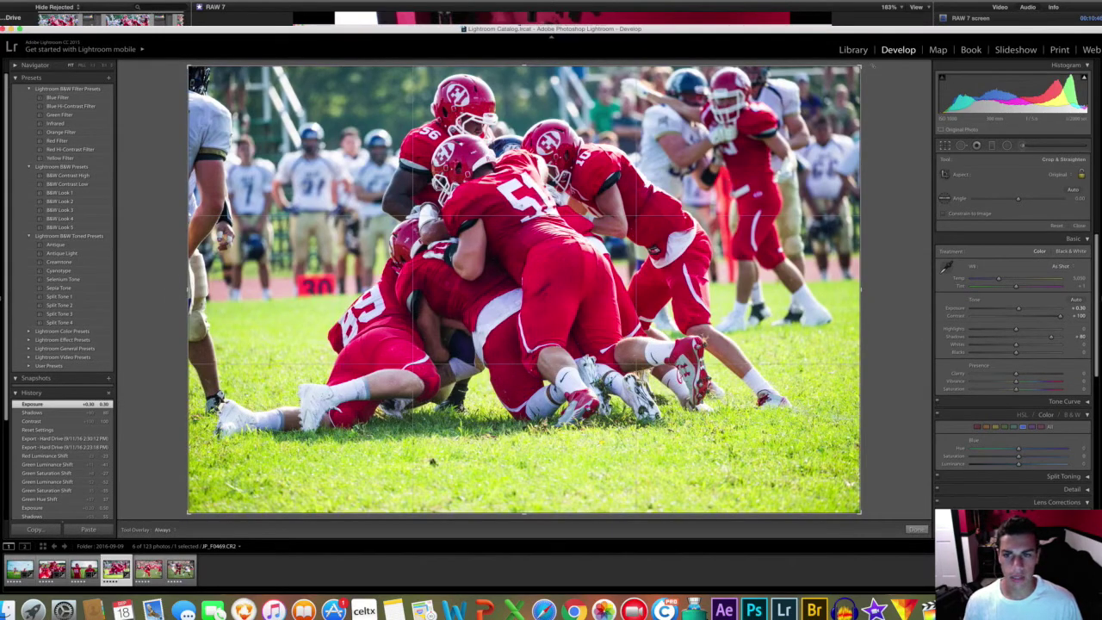
pyautogui.moveTo(871, 66); pyautogui.dragTo(872, 69)
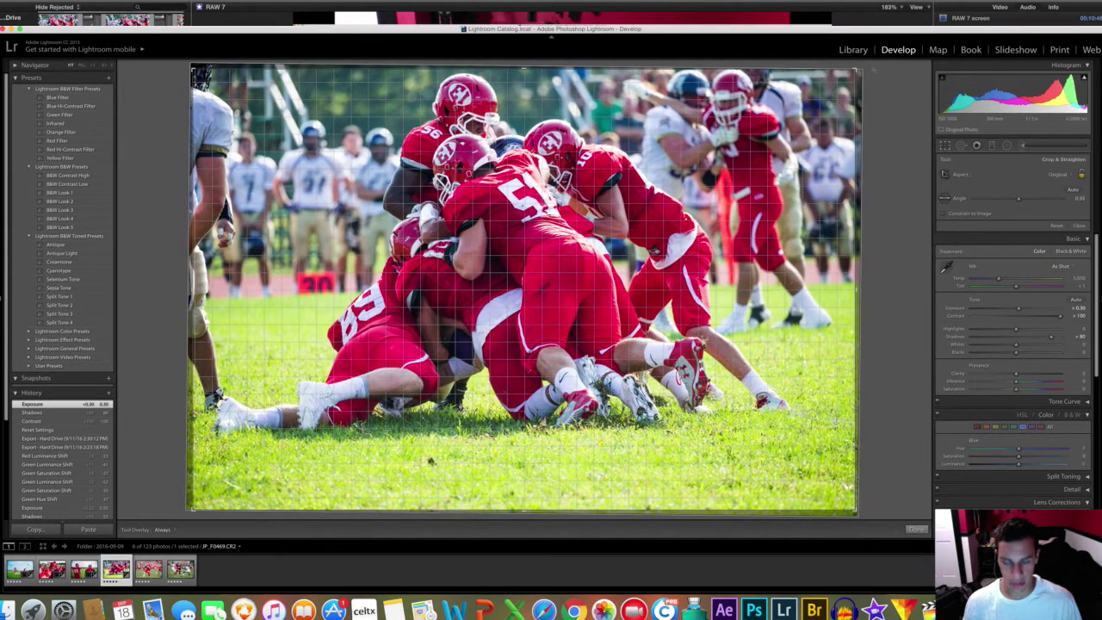
pyautogui.press('Return')
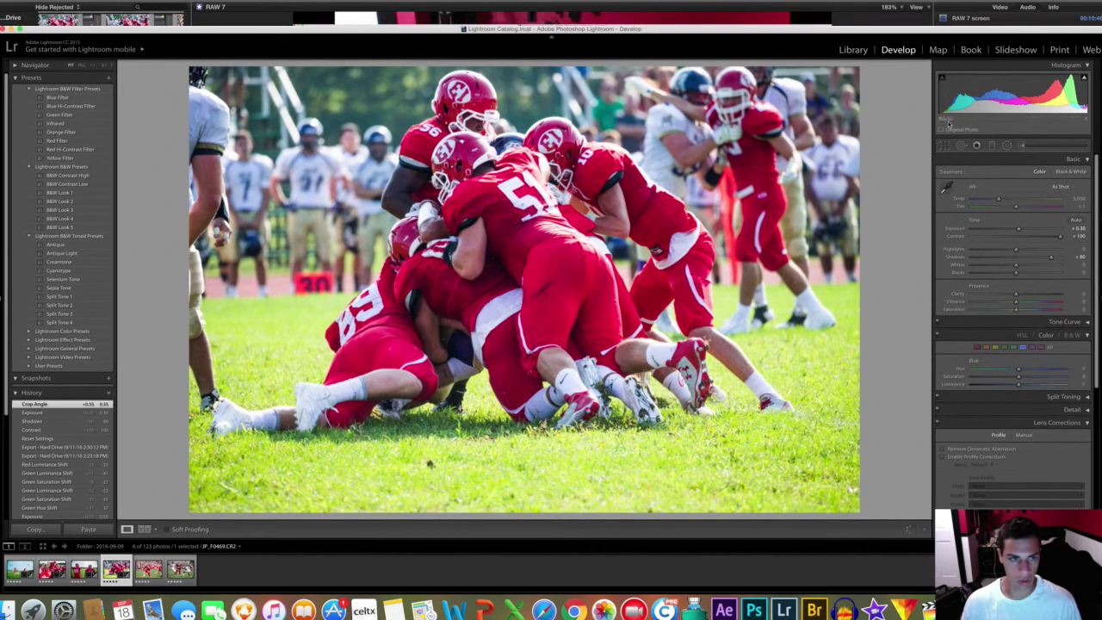
pyautogui.click(944, 146)
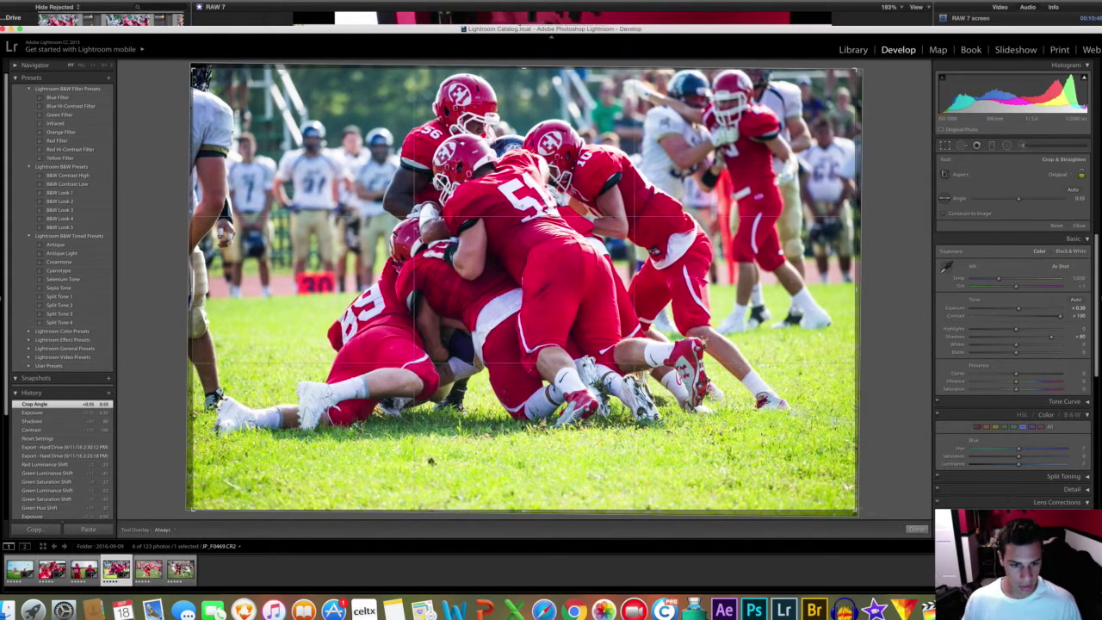
pyautogui.moveTo(854, 511); pyautogui.dragTo(833, 489)
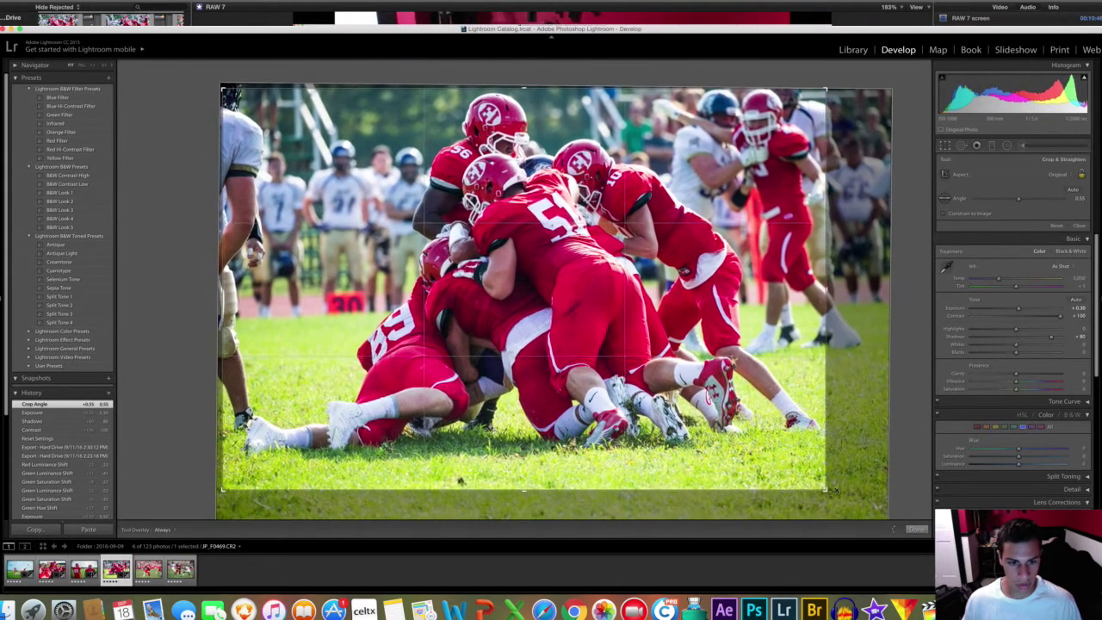
pyautogui.moveTo(799, 446); pyautogui.dragTo(792, 445)
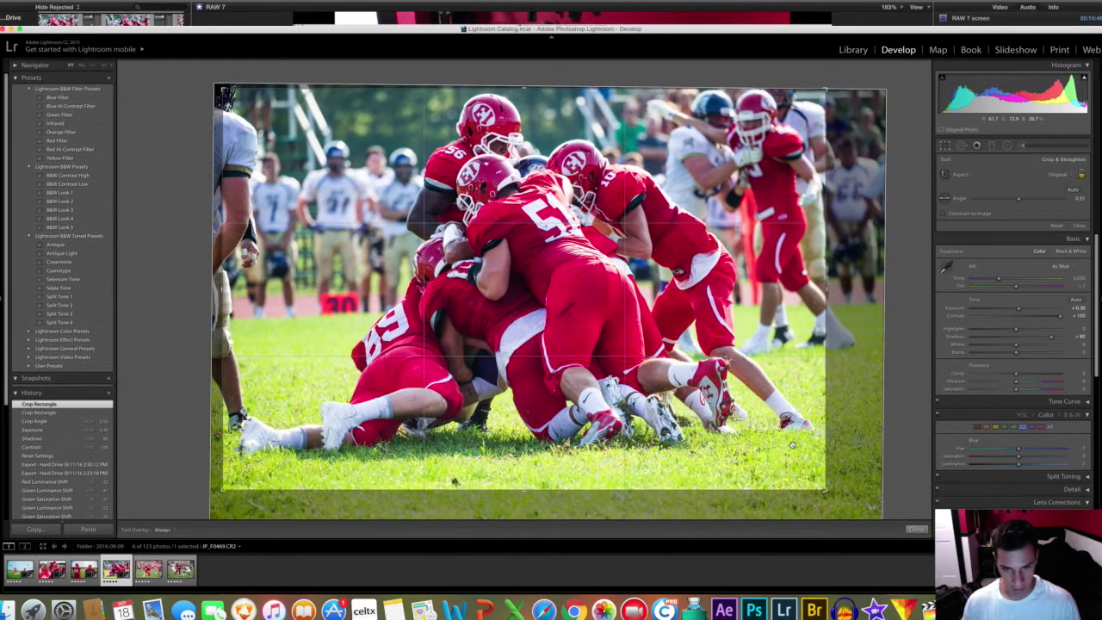
pyautogui.press('Return')
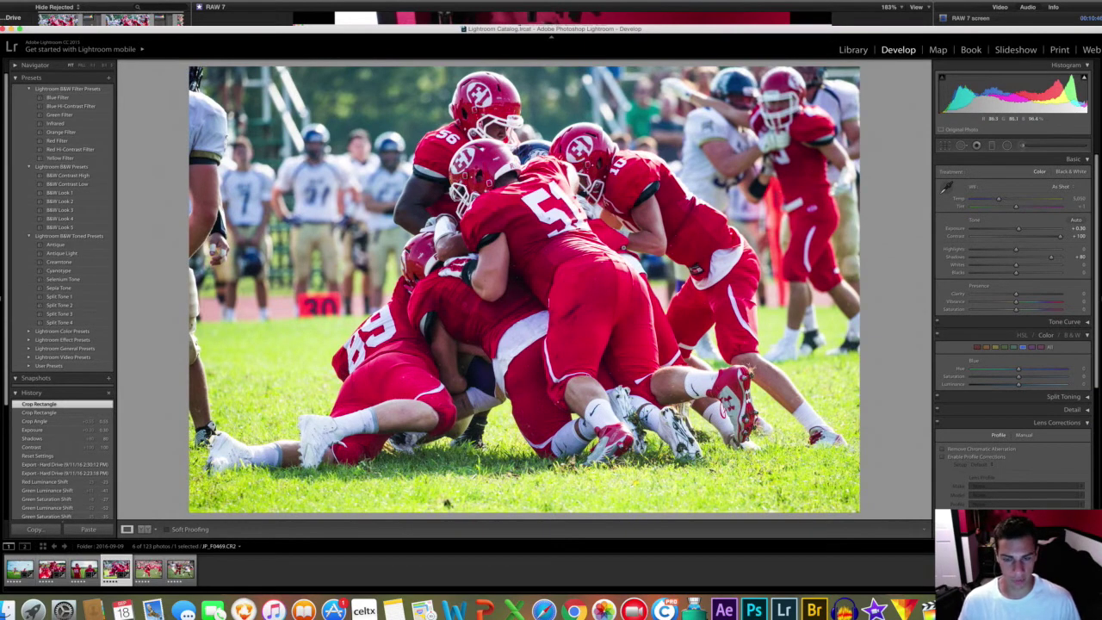
# Set the tackle pile photo's clarity to +30 and vibrance to +15, and its greens to hue +41, saturation -32 and luminance -32
pyautogui.moveTo(1017, 294)
pyautogui.mouseDown()
pyautogui.moveTo(1031, 297)
pyautogui.moveTo(1023, 303)
pyautogui.mouseUp()
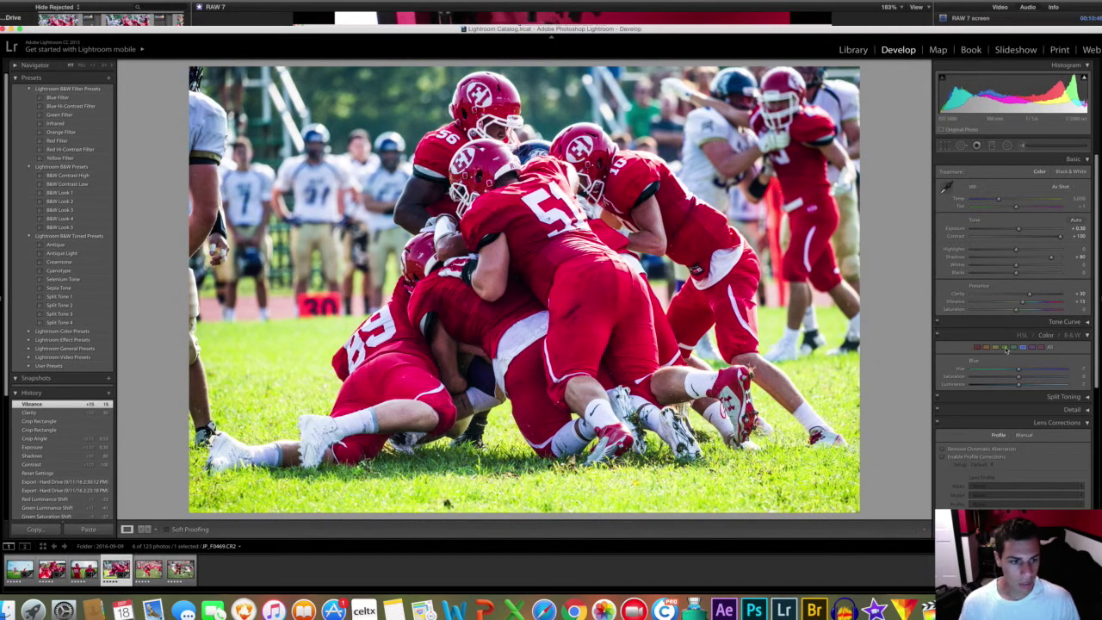
pyautogui.click(1005, 348)
pyautogui.moveTo(1019, 372)
pyautogui.mouseDown()
pyautogui.moveTo(1042, 371)
pyautogui.moveTo(1004, 384)
pyautogui.moveTo(1038, 370)
pyautogui.mouseUp()
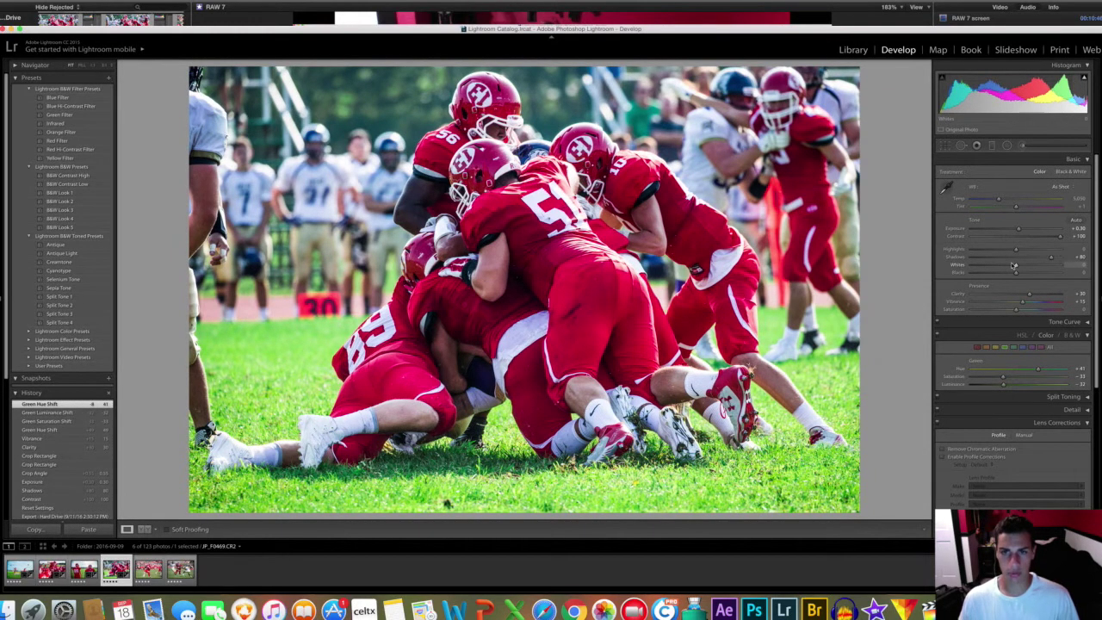
# Adjust the tackle pile photo's reds to saturation +14 and hue +8
pyautogui.click(977, 347)
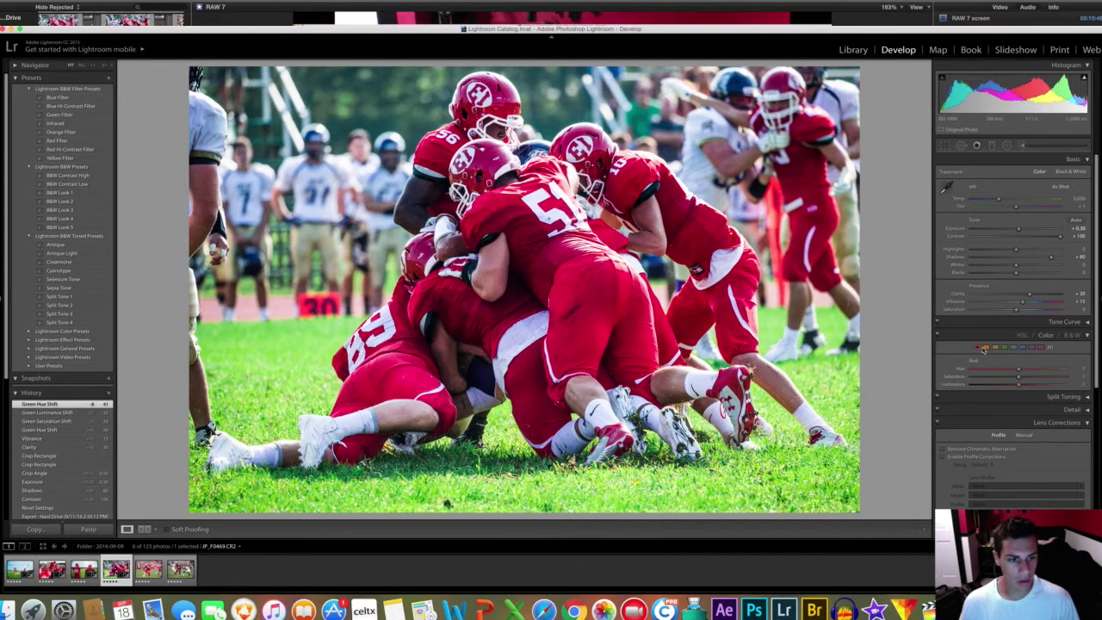
pyautogui.moveTo(1019, 378); pyautogui.dragTo(1024, 372)
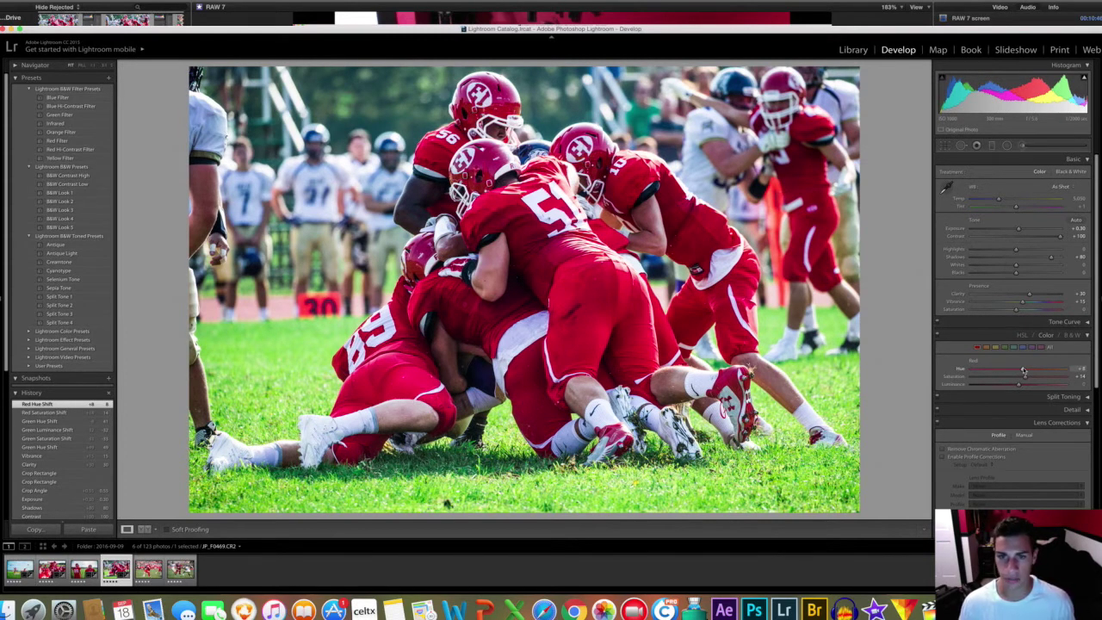
# In the next photo, of player 5, set contrast to +74, highlights to -55, whites to -23, clarity to +32 and vibrance to +21
pyautogui.press('Right')
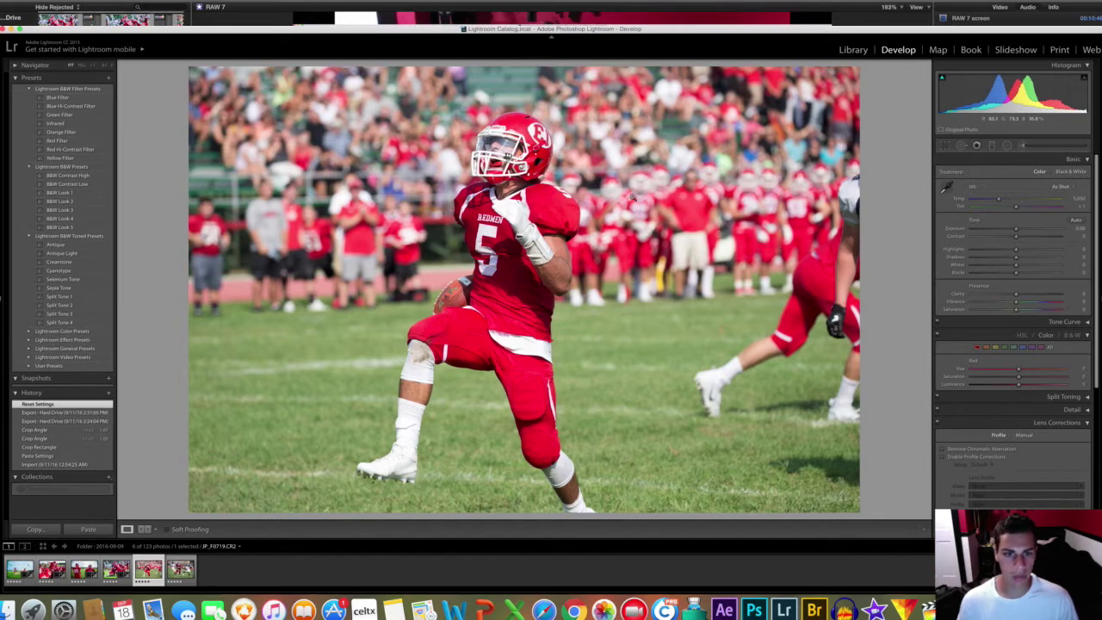
pyautogui.click(500, 148)
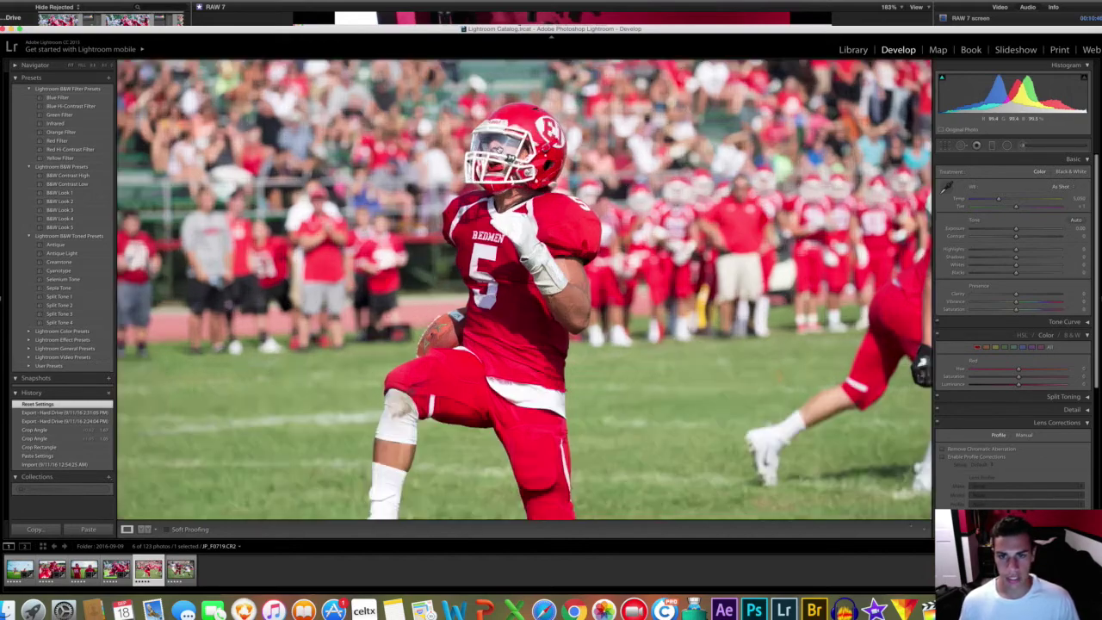
pyautogui.click(508, 151)
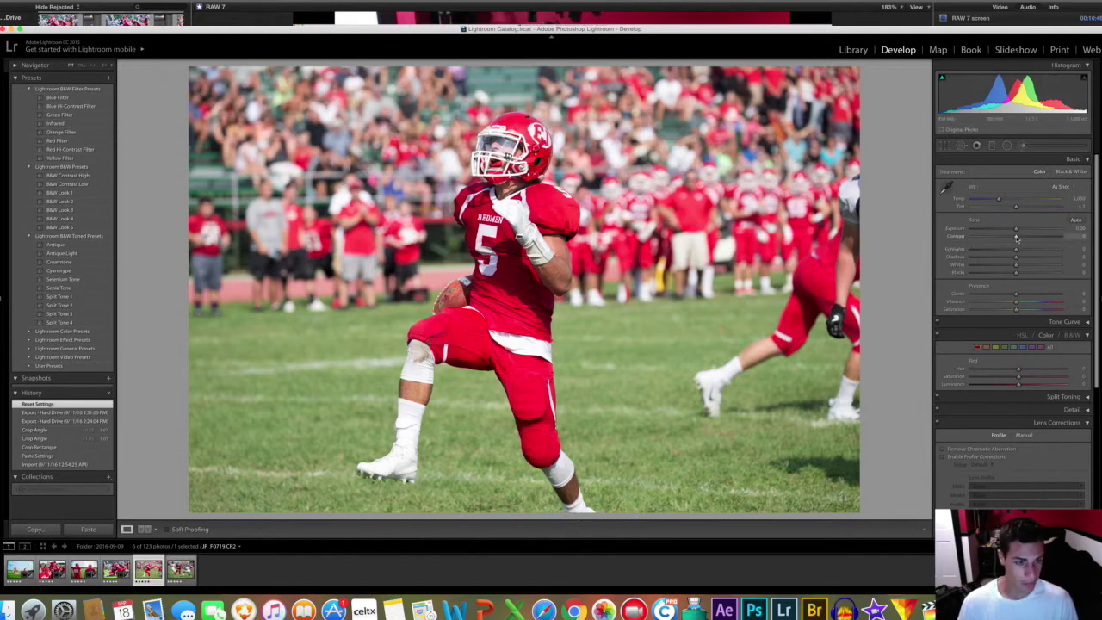
pyautogui.moveTo(1016, 238); pyautogui.dragTo(1025, 303)
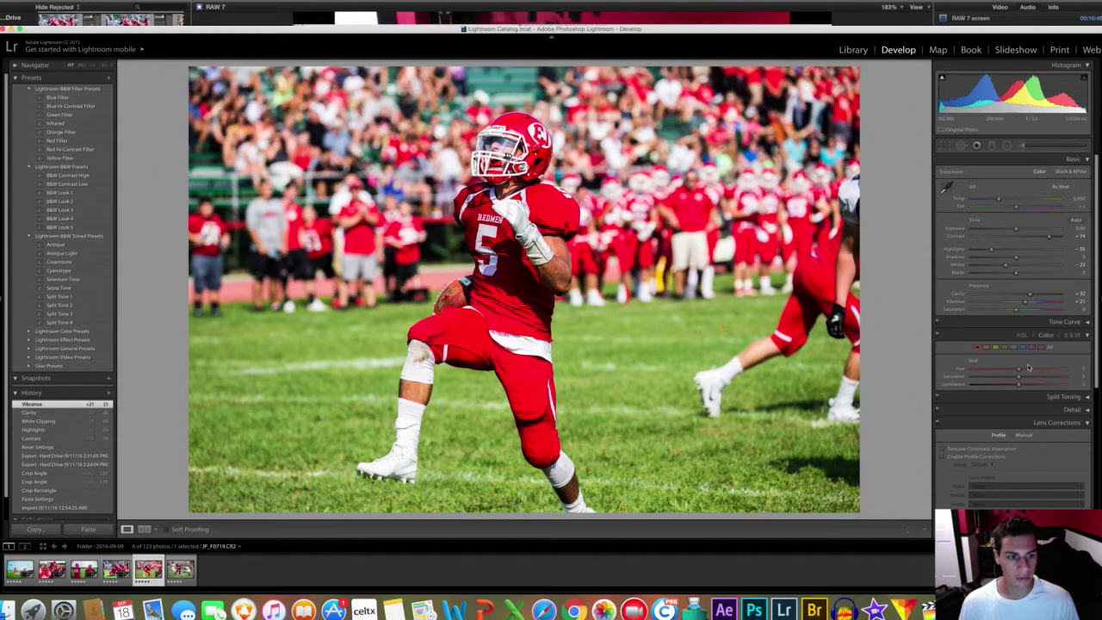
# Set the green hue of the player 5 photo to +6 and straighten the photo to a 1.87 crop angle
pyautogui.click(1006, 348)
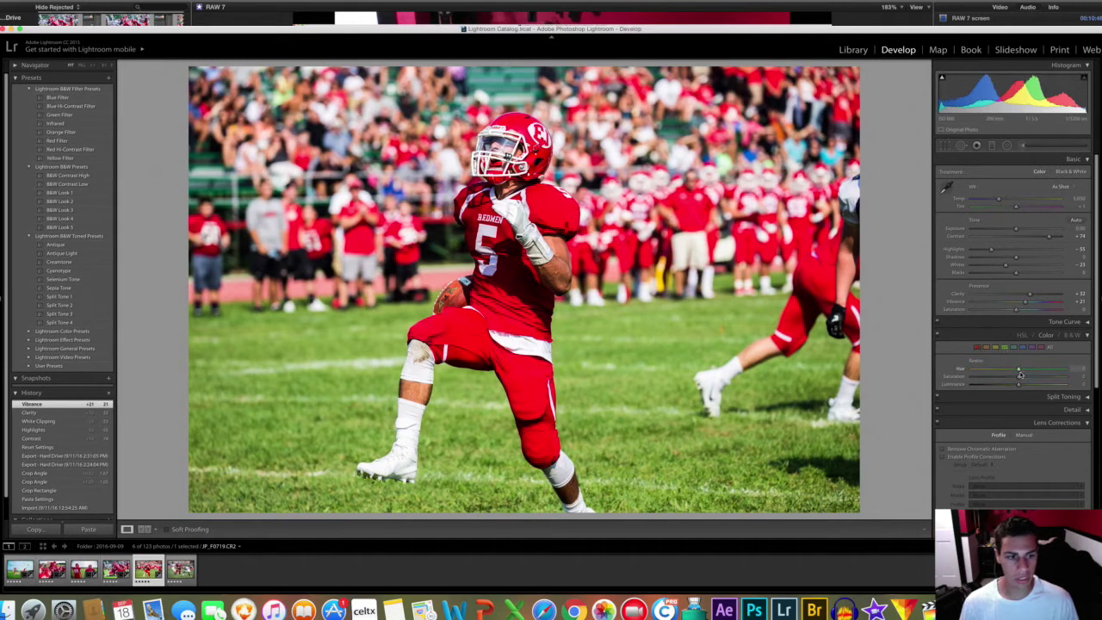
pyautogui.moveTo(1019, 372); pyautogui.dragTo(1021, 372)
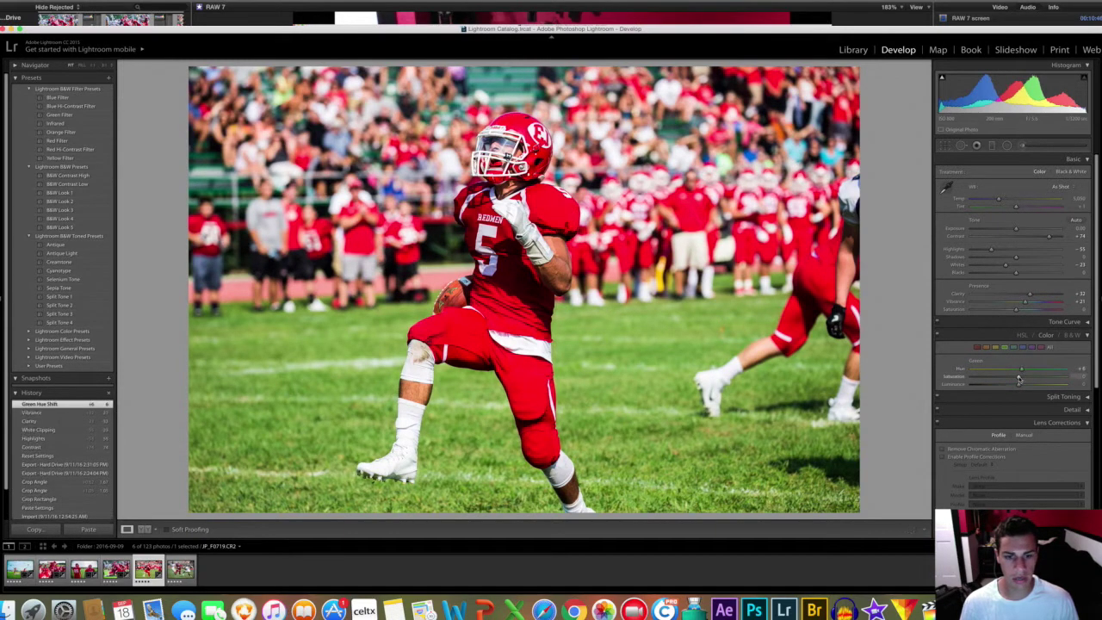
pyautogui.click(946, 146)
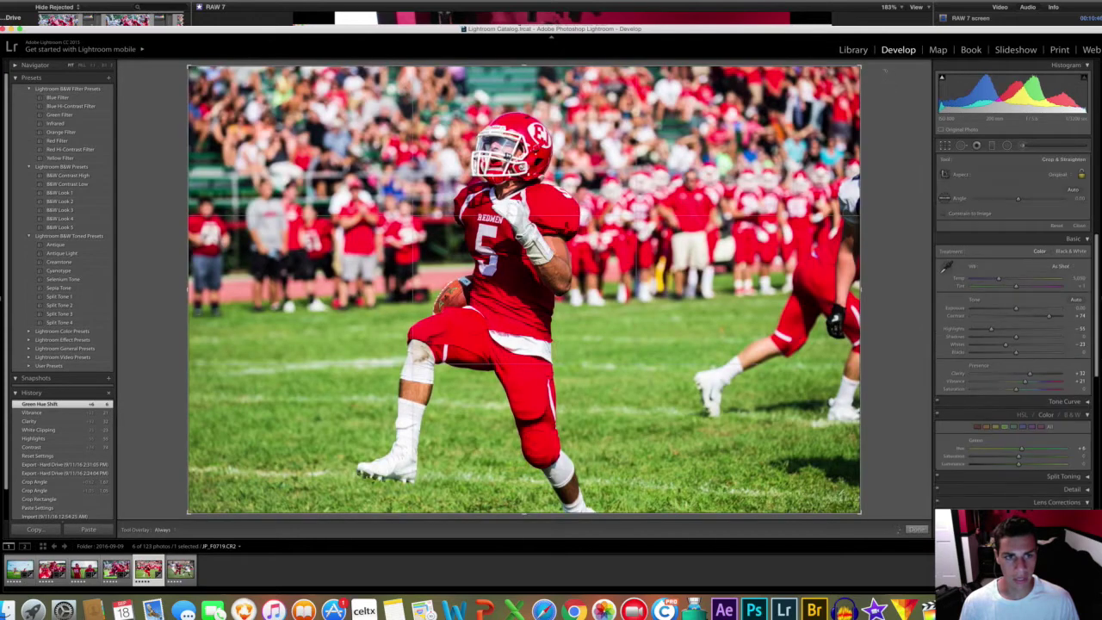
pyautogui.moveTo(885, 70); pyautogui.dragTo(894, 82)
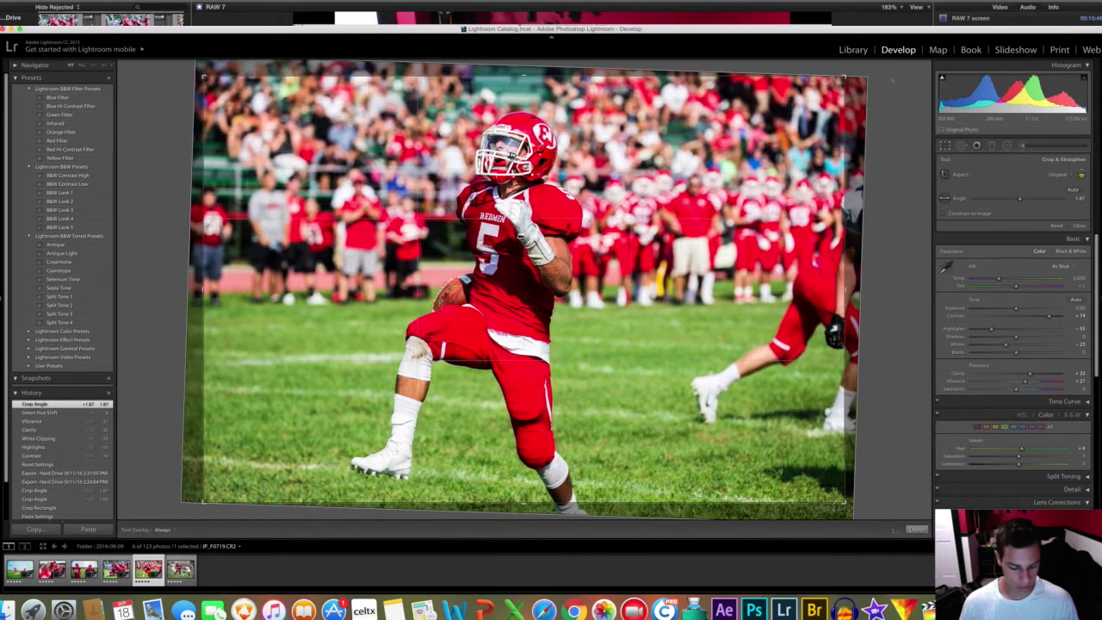
pyautogui.press('Return')
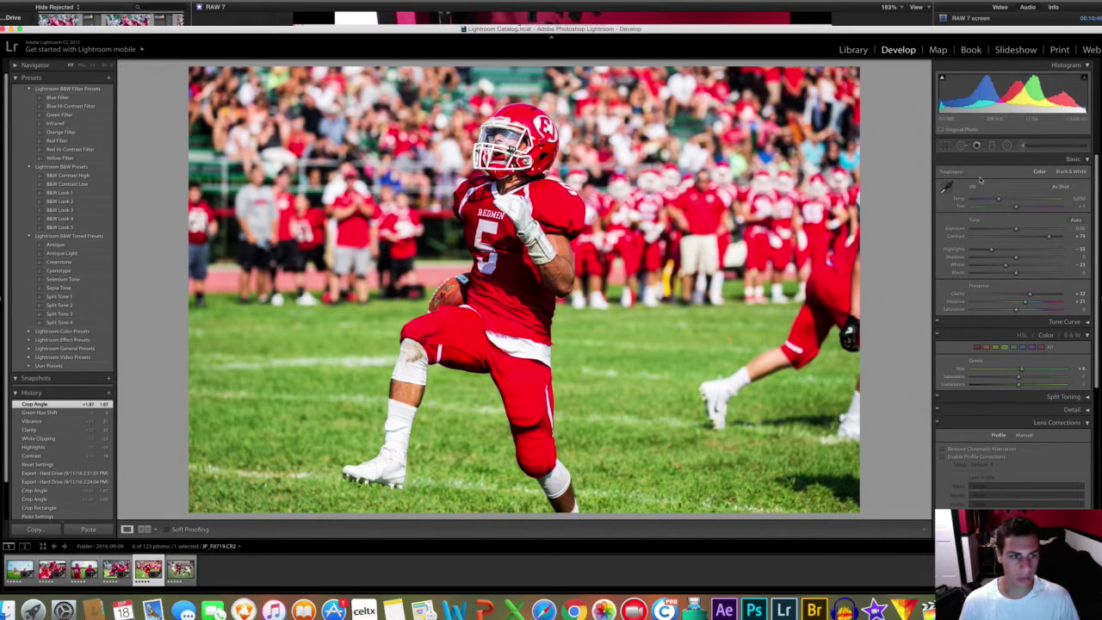
# Set the player 5 photo's shadows to +35 and compare the edit with the tackle pile photo and with its own original
pyautogui.moveTo(1016, 259); pyautogui.dragTo(1030, 260)
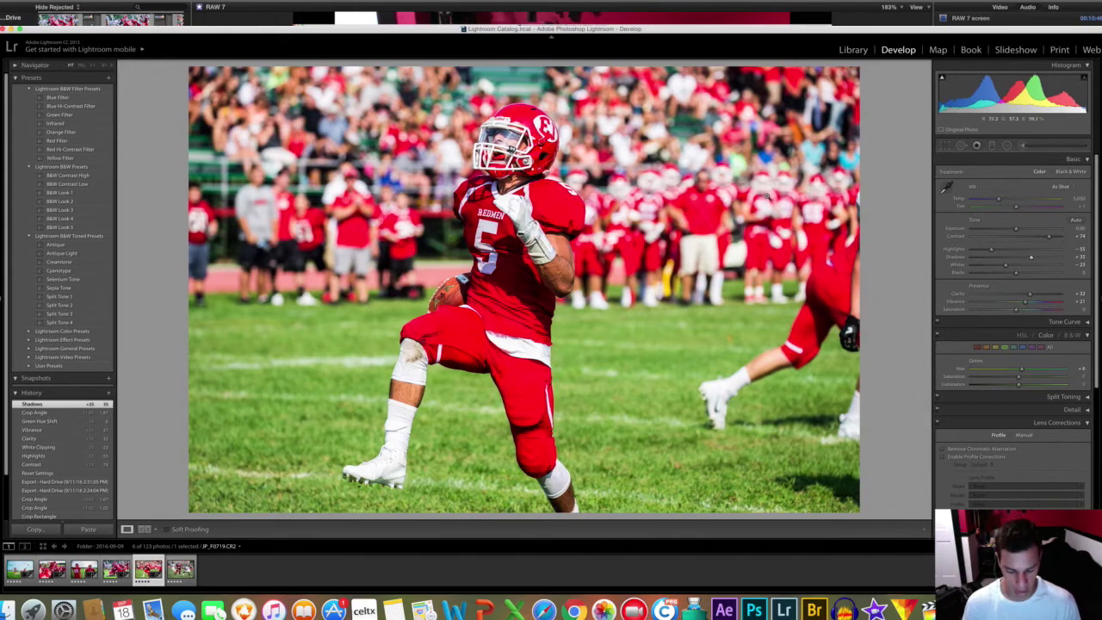
pyautogui.press('Left')
pyautogui.press('Right')
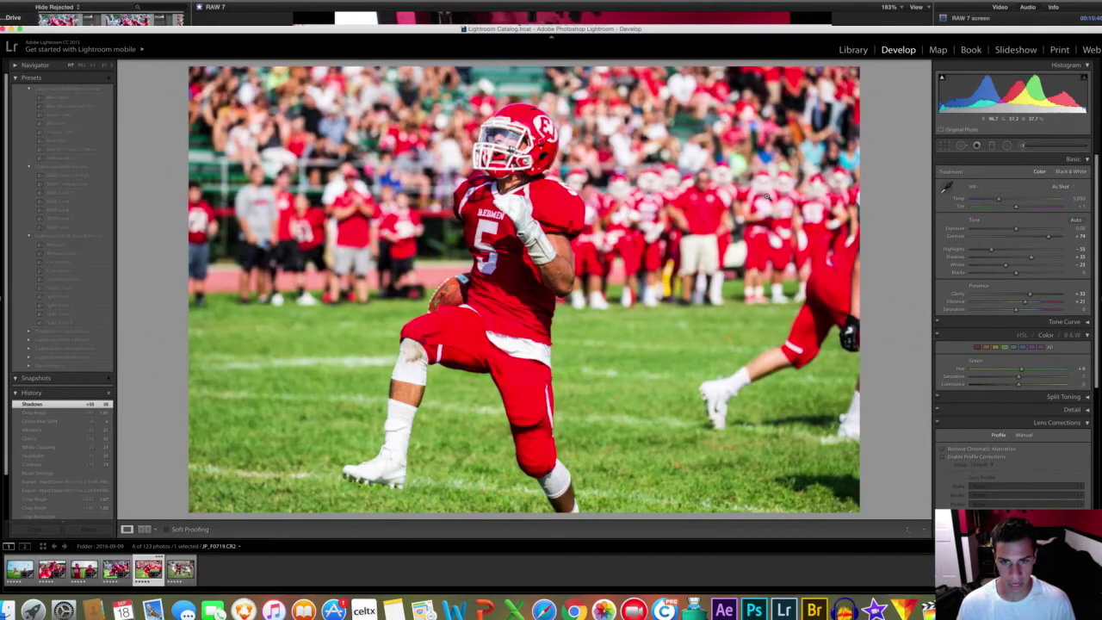
pyautogui.press('Left')
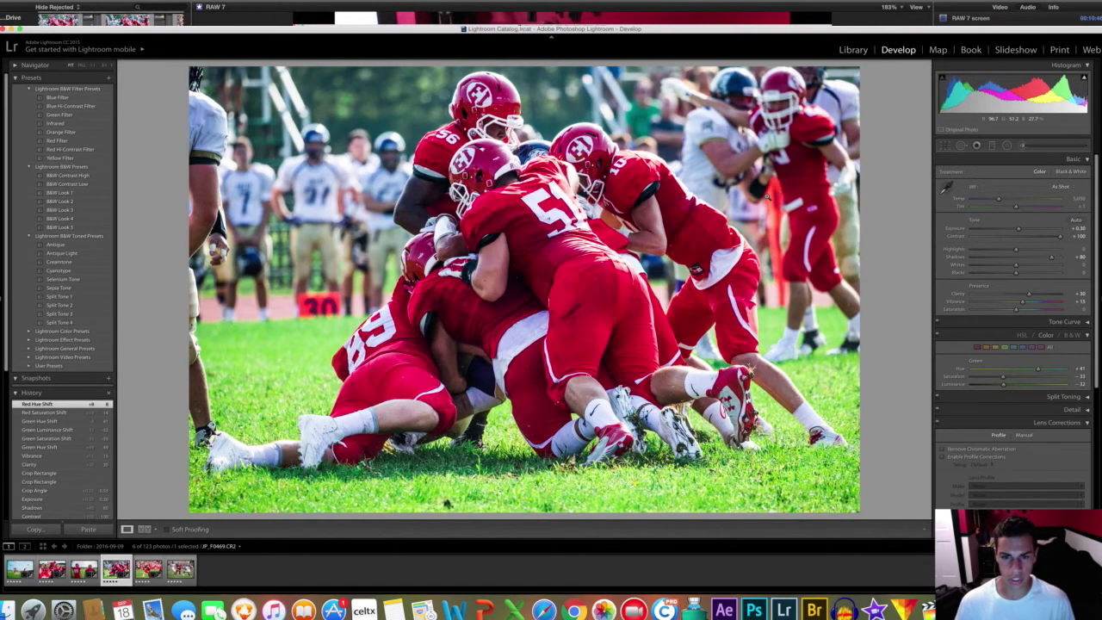
pyautogui.press('Right')
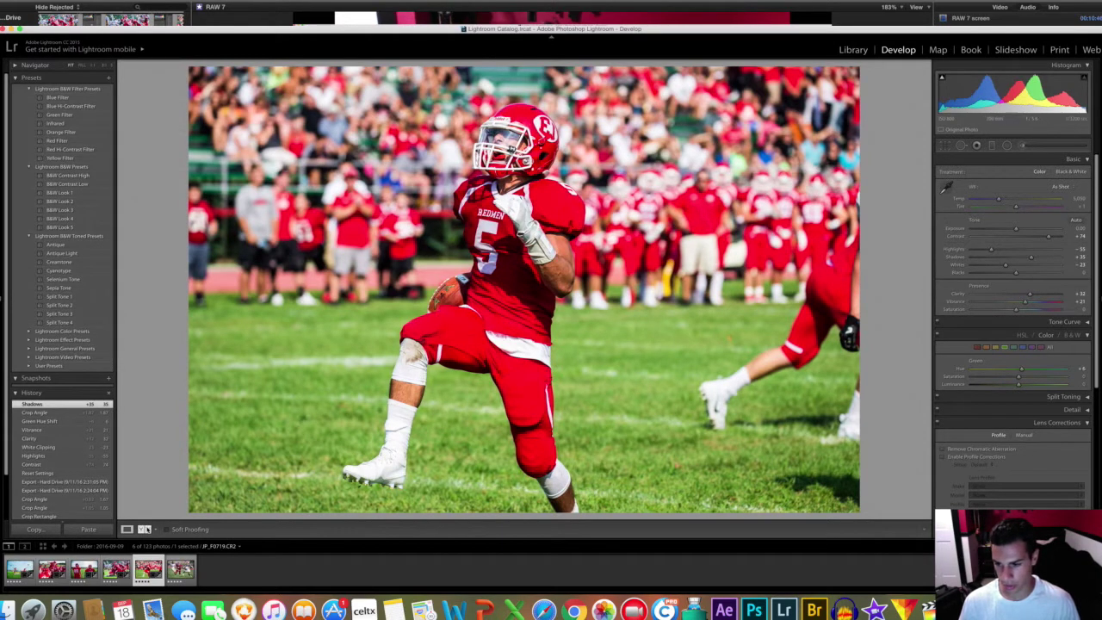
pyautogui.click(143, 528)
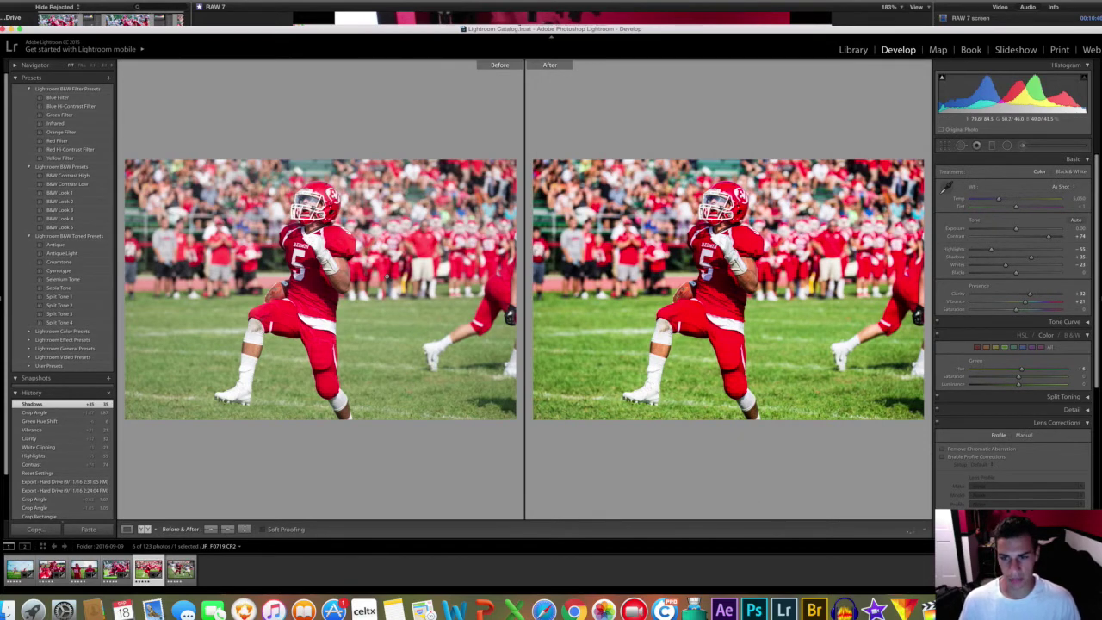
pyautogui.click(128, 529)
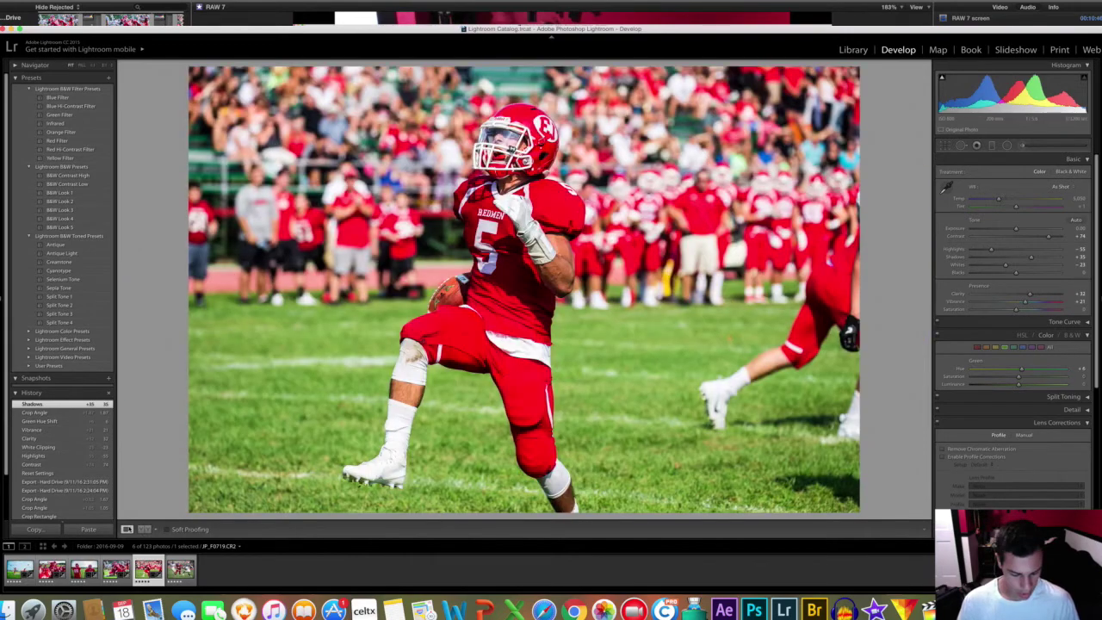
# In the next photo, of the ball carrier between two Islip defenders, check the detail up close and set contrast to +73
pyautogui.press('Right')
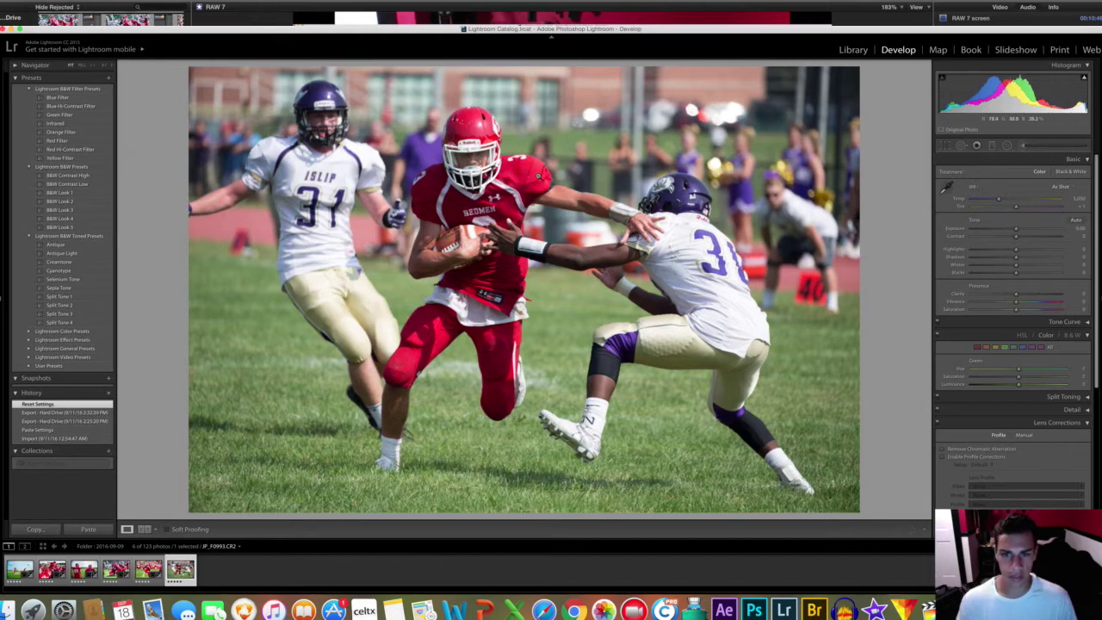
pyautogui.click(473, 153)
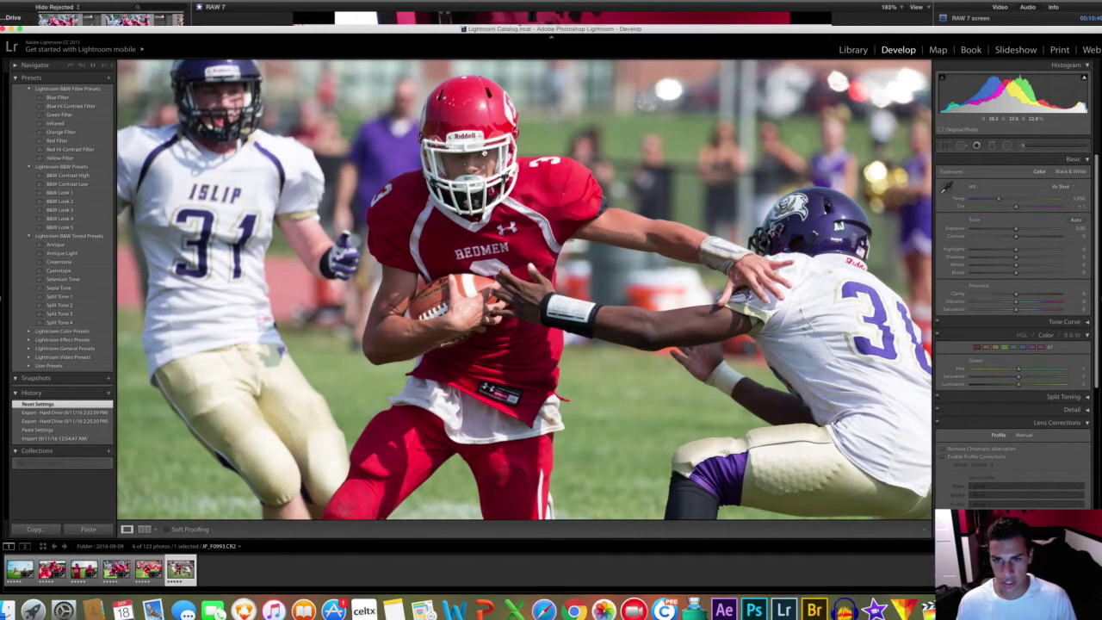
pyautogui.click(487, 153)
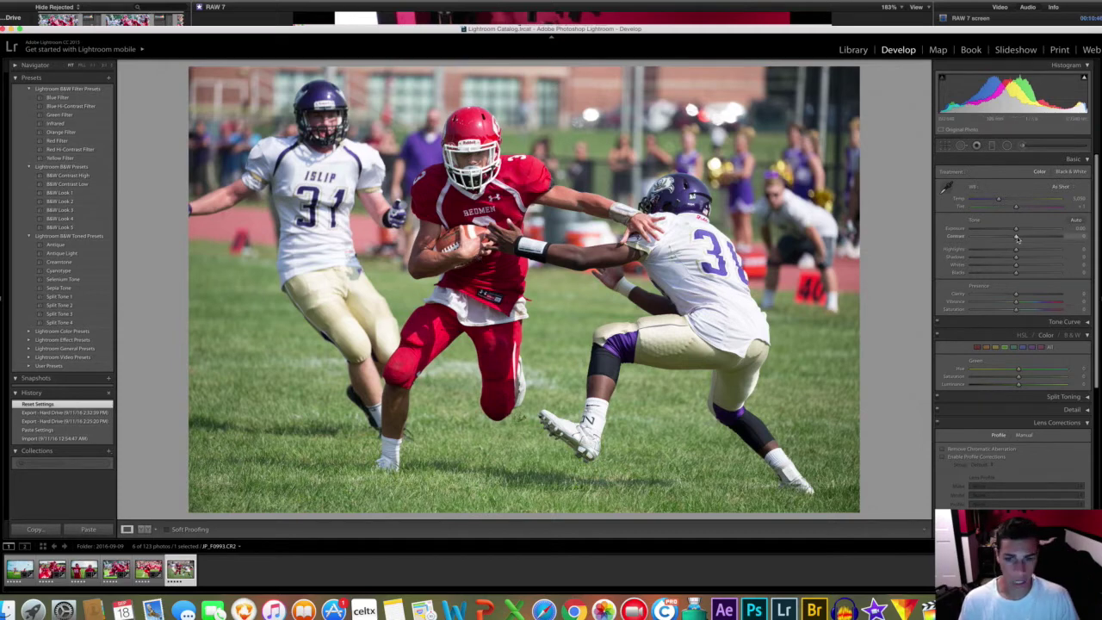
pyautogui.moveTo(1017, 239); pyautogui.dragTo(1047, 236)
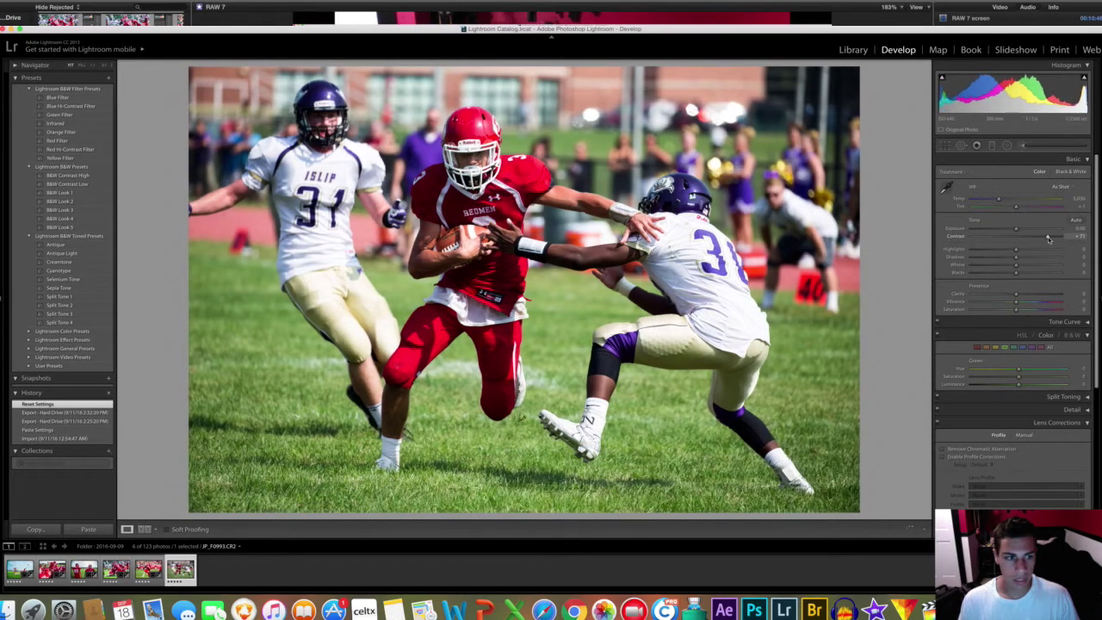
# Straighten the ball carrier photo to a -0.22 crop angle
pyautogui.click(945, 146)
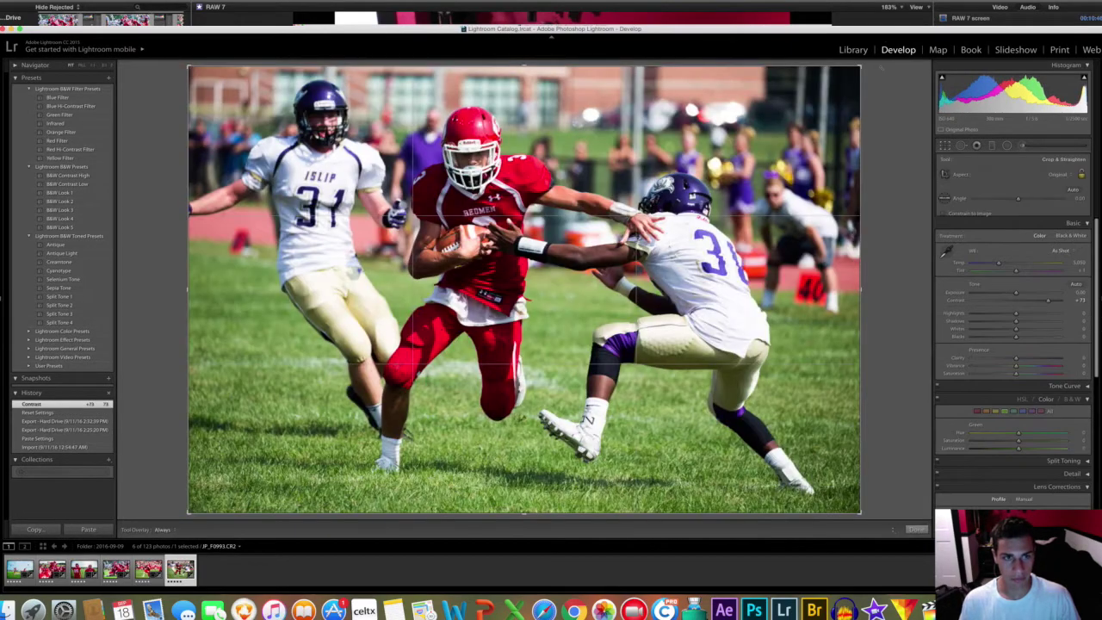
pyautogui.moveTo(880, 65); pyautogui.dragTo(882, 66)
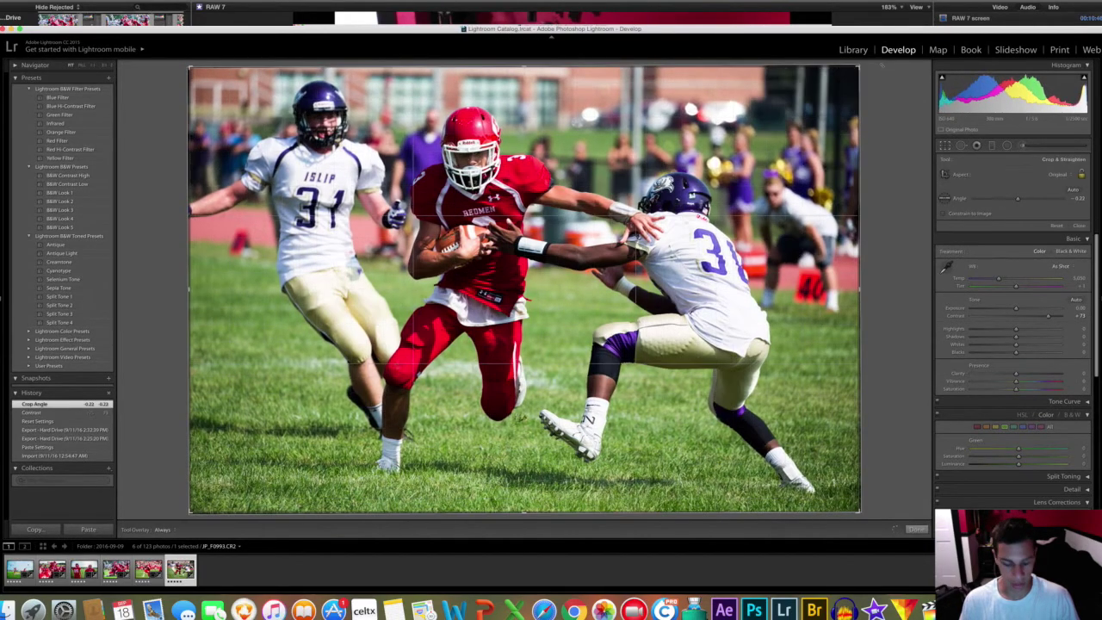
pyautogui.press('Return')
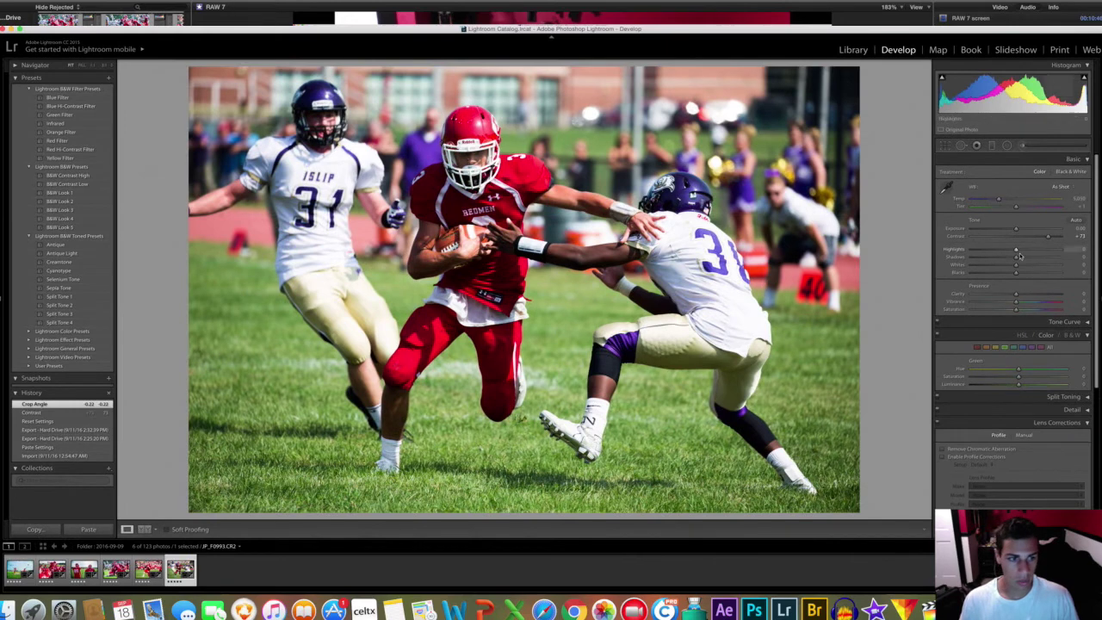
# Set the ball carrier photo's shadows to +89, clarity to +39, vibrance to +17 and highlights to -18
pyautogui.moveTo(1016, 260); pyautogui.dragTo(1057, 260)
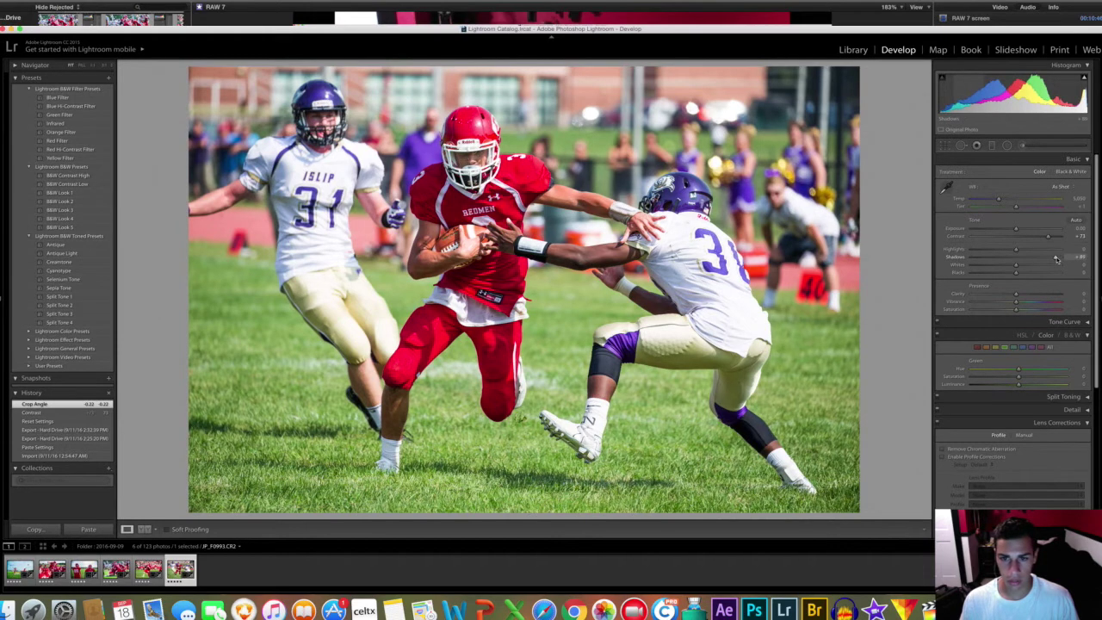
pyautogui.moveTo(1015, 297)
pyautogui.mouseDown()
pyautogui.moveTo(1034, 296)
pyautogui.moveTo(1022, 301)
pyautogui.mouseUp()
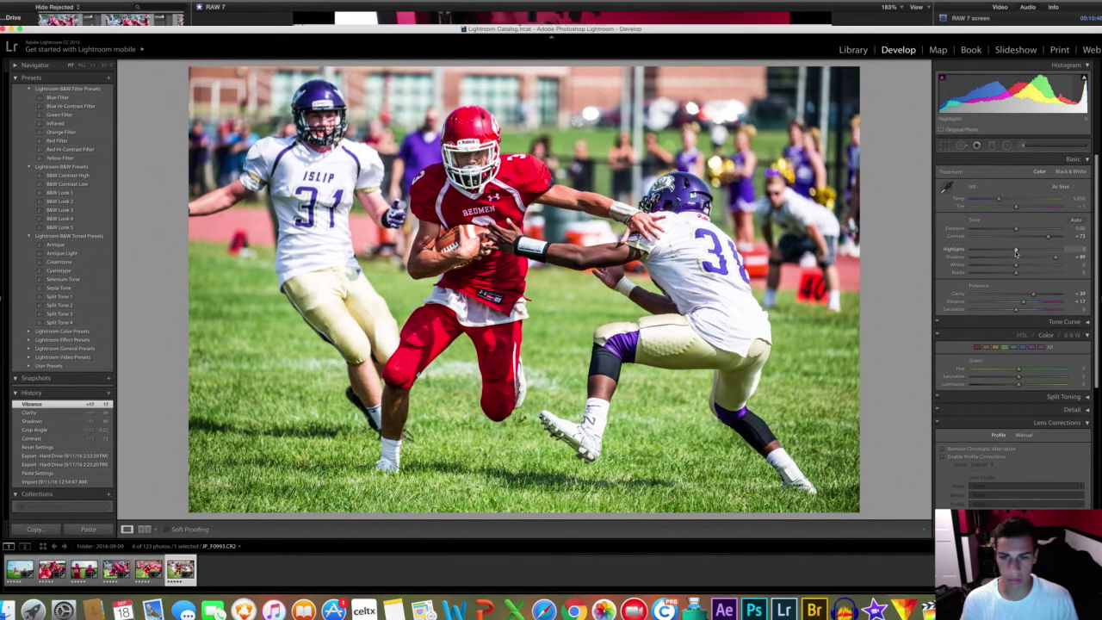
pyautogui.moveTo(1016, 251); pyautogui.dragTo(1008, 251)
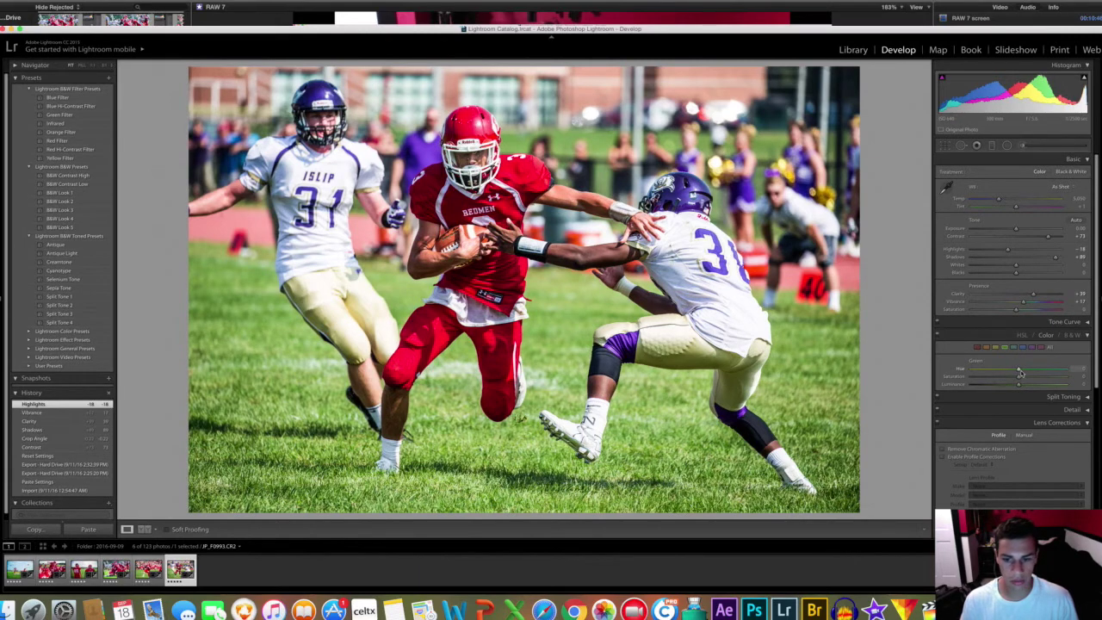
# Adjust the ball carrier photo's greens to saturation +33 and hue +10, and compare the edit with its original
pyautogui.moveTo(1019, 378)
pyautogui.mouseDown()
pyautogui.moveTo(1034, 379)
pyautogui.moveTo(1024, 371)
pyautogui.mouseUp()
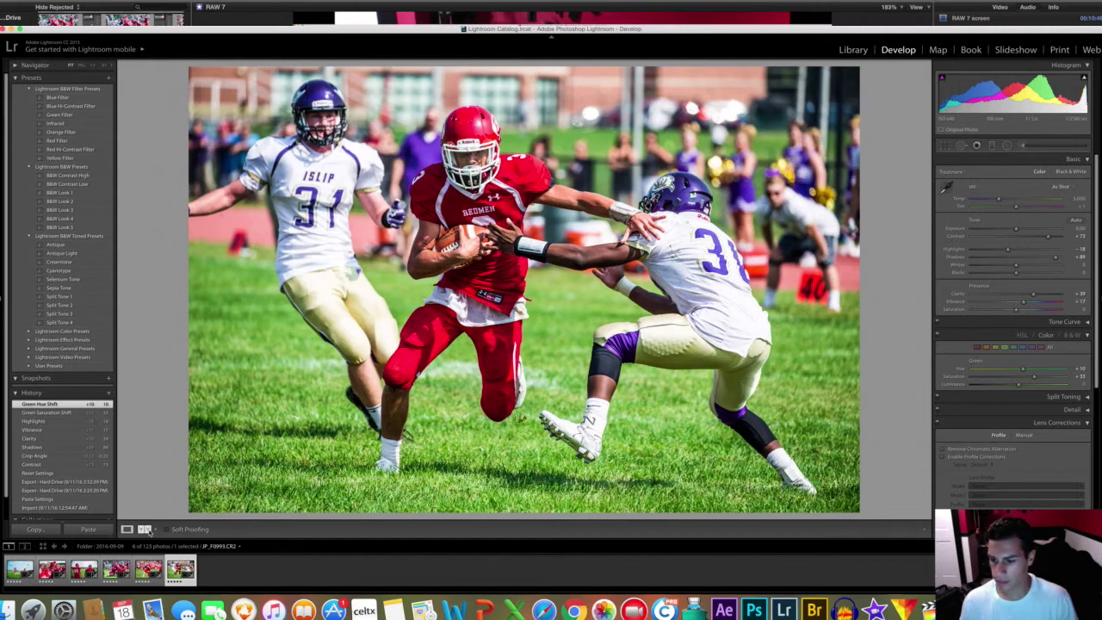
pyautogui.click(144, 528)
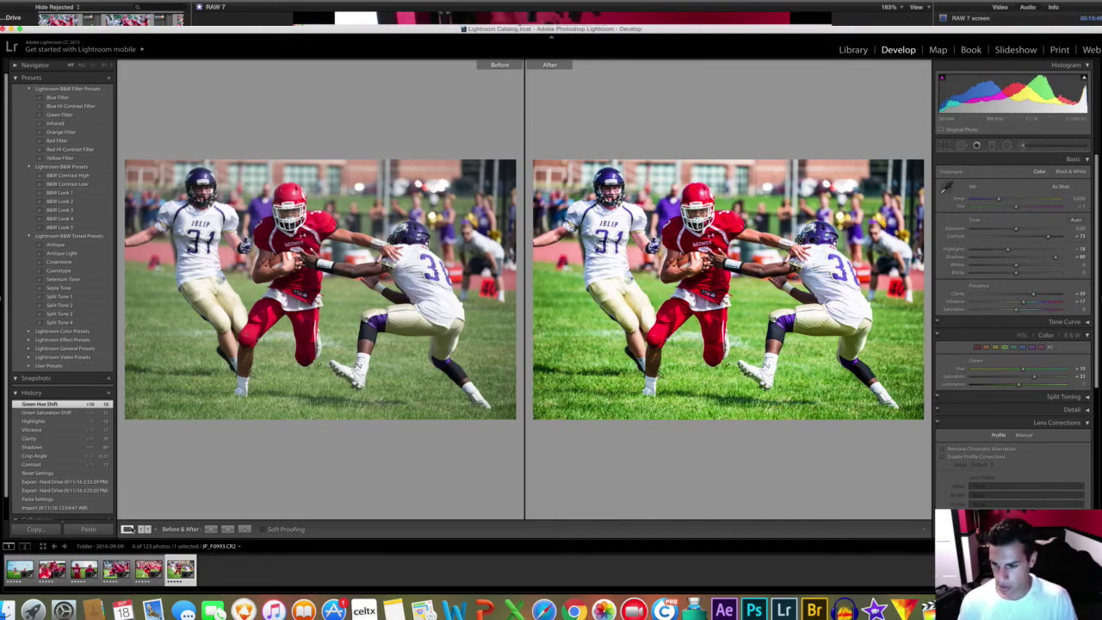
pyautogui.click(127, 529)
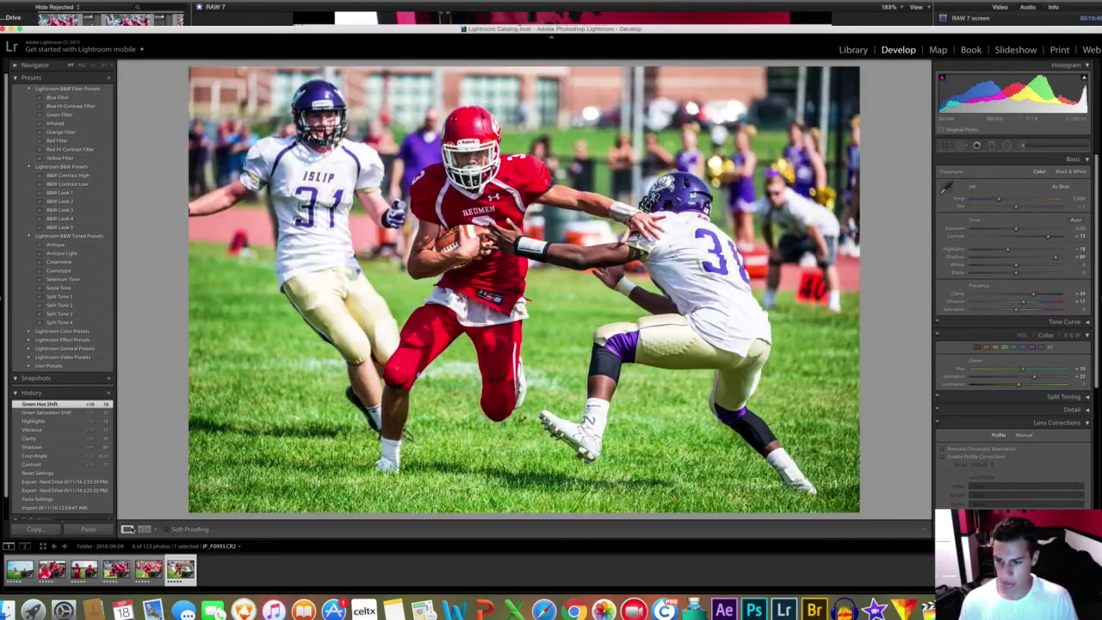
# Review the finished football photos one after another at full-screen size in the Library
pyautogui.click(853, 50)
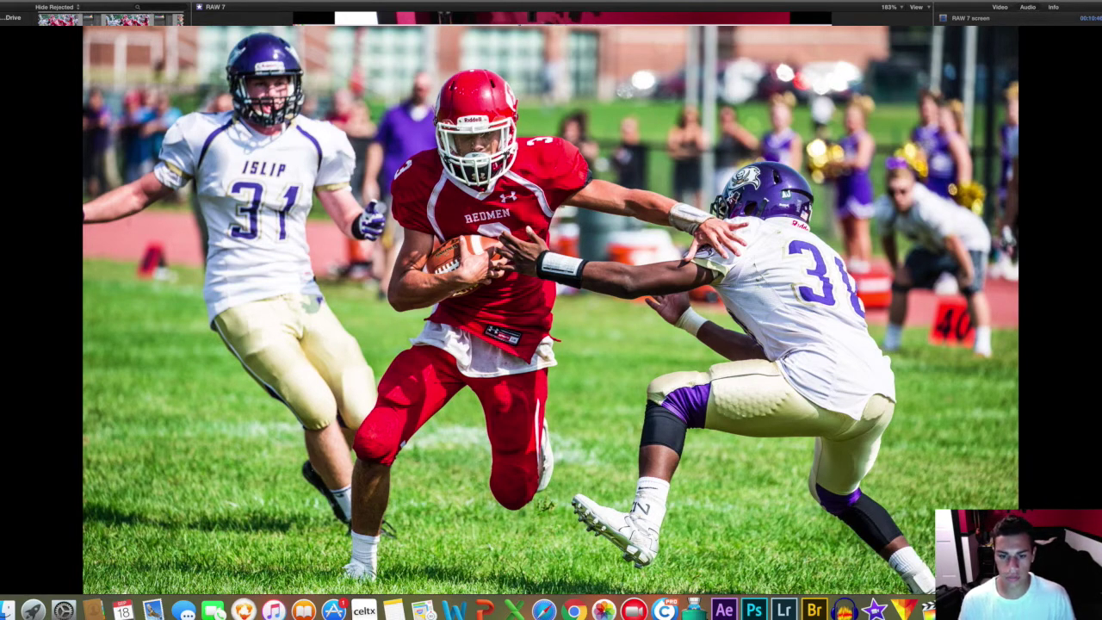
pyautogui.press('Right')
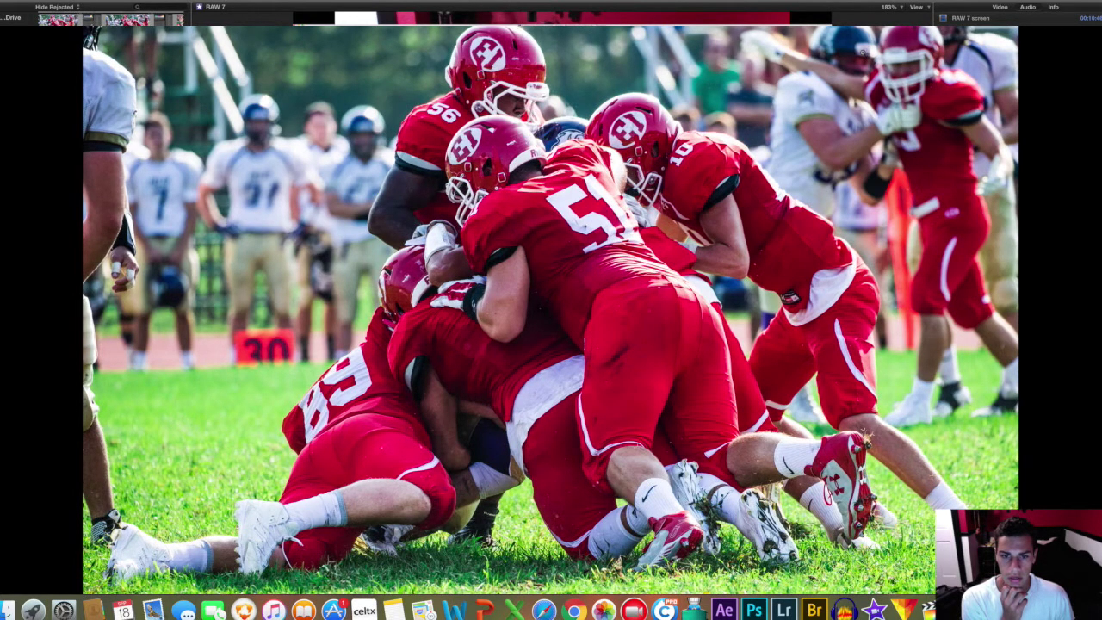
pyautogui.press('Right')
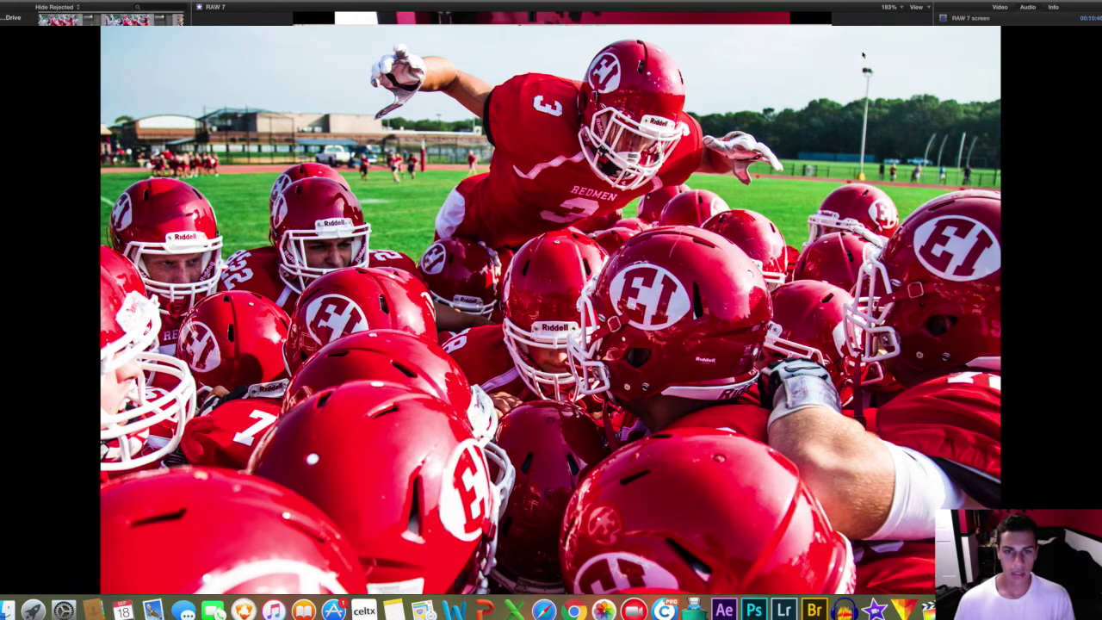
pyautogui.press('Right')
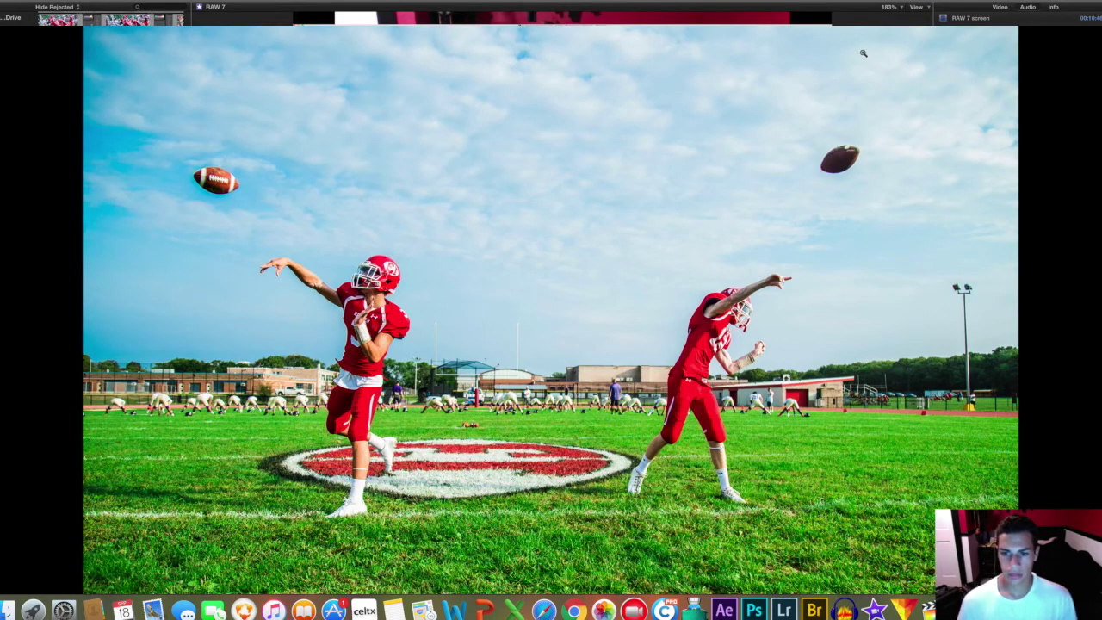